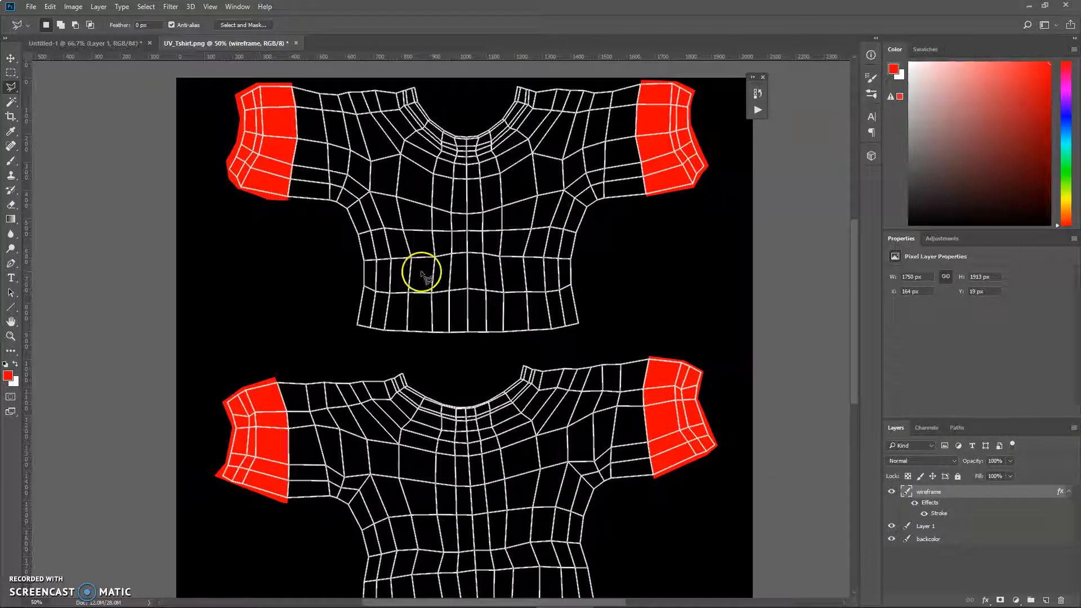
Toggle the wireframe layer to compare the red sleeve patches with and without the UV lines, leaving the layer hidden.
drag(313, 163, 317, 175)
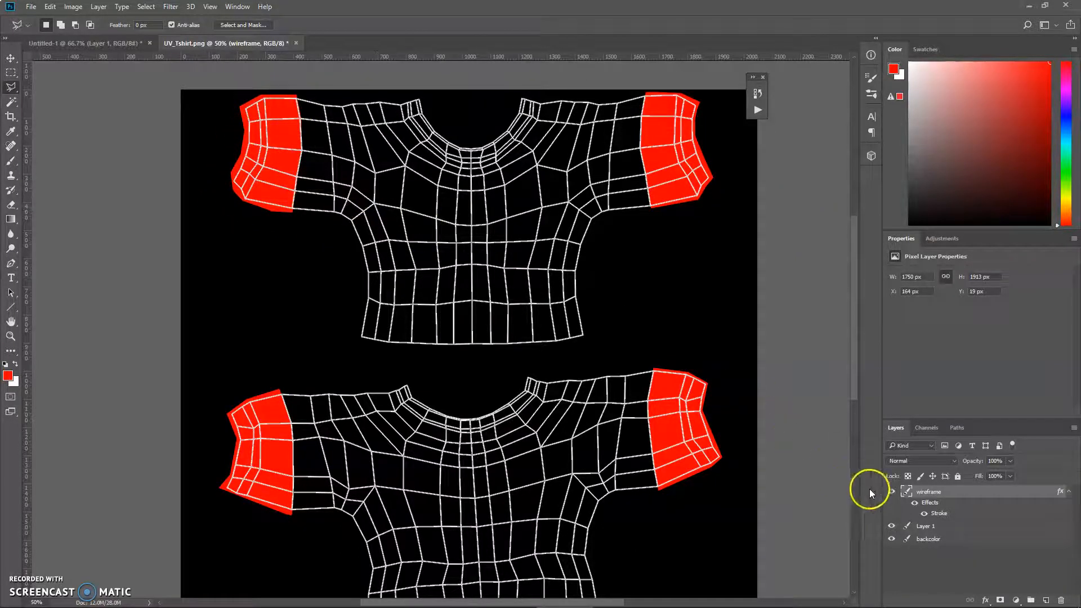
click(891, 492)
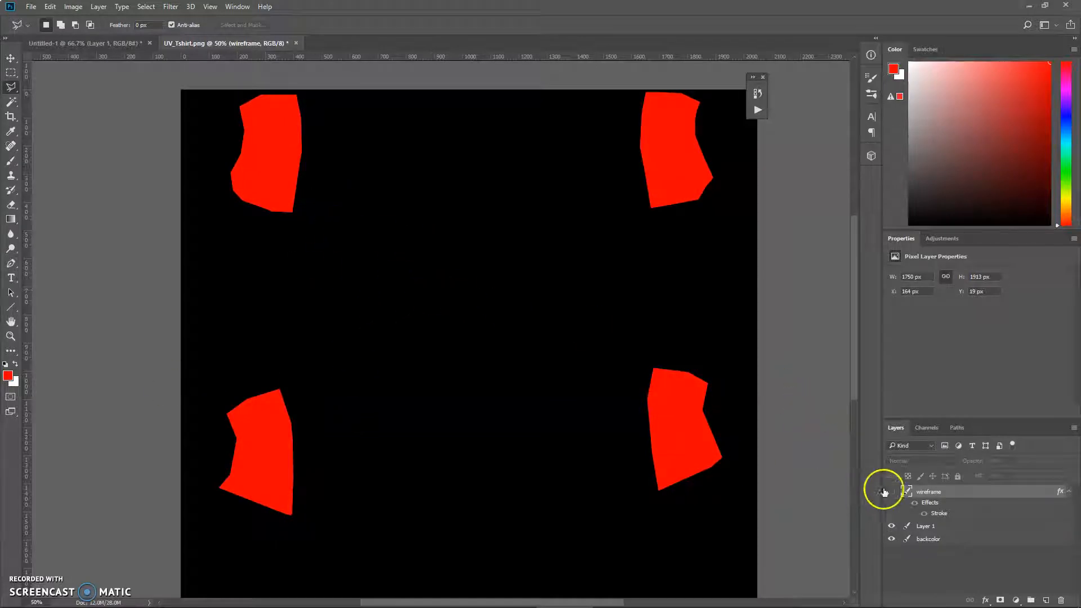
click(890, 492)
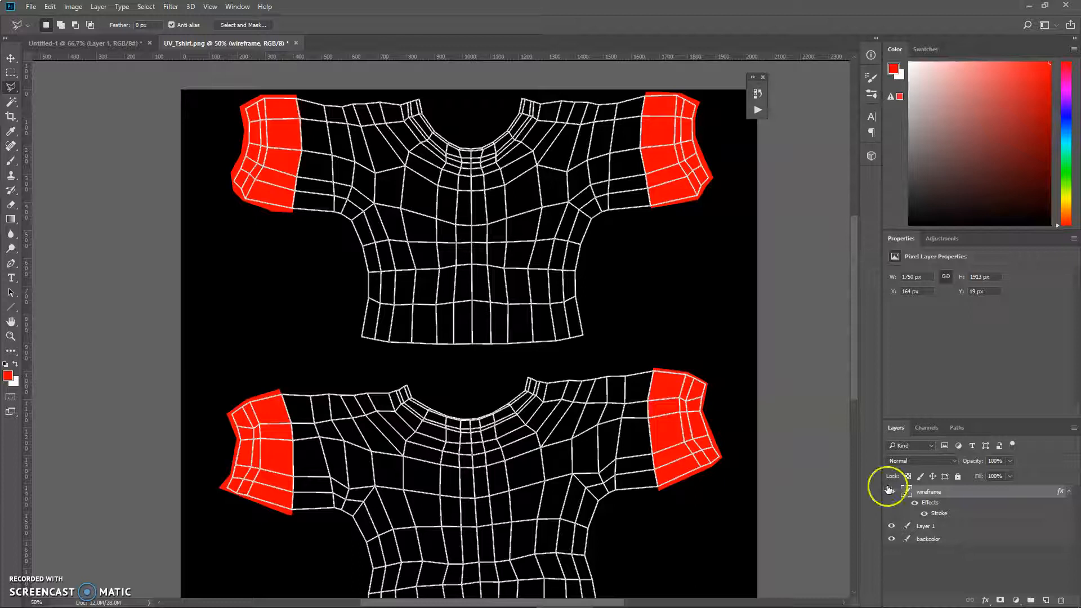
scroll(490, 356, down, 1)
scroll(490, 356, left, 1)
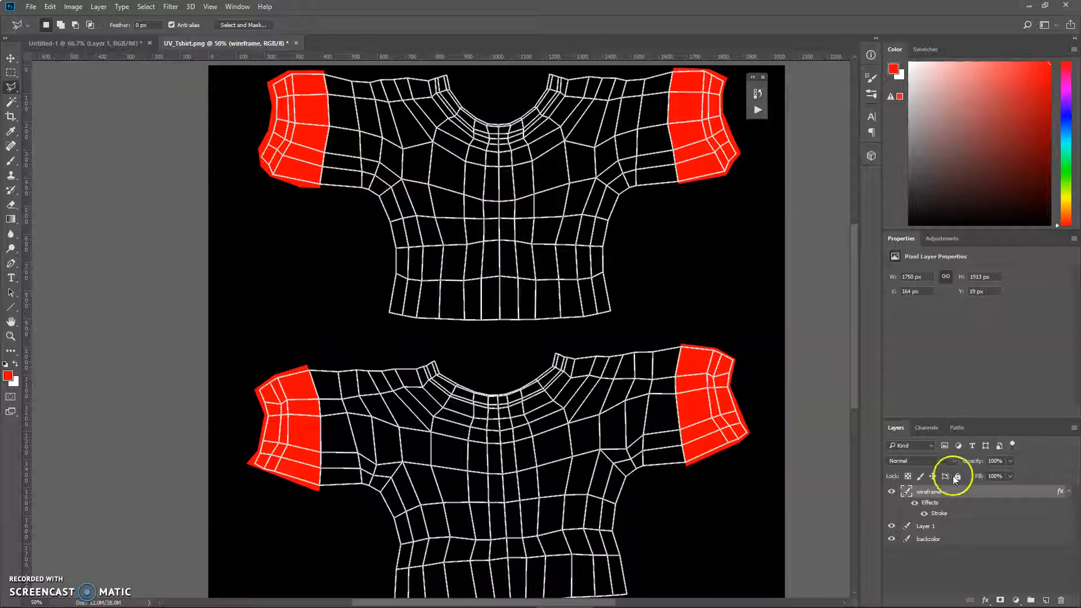
click(892, 492)
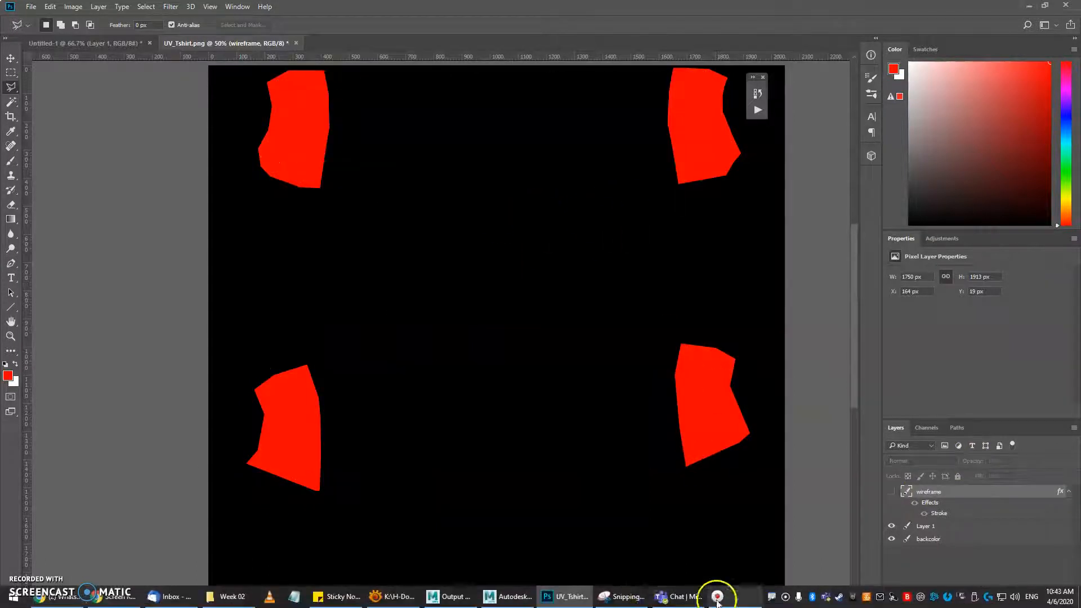
Switch to Maya and examine how the red sleeve patches sit on both cuffs of the T-shirt model.
click(512, 595)
mouse_move(437, 332)
alt+mouse_down()
mouse_move(620, 336)
mouse_move(473, 316)
mouse_move(406, 321)
mouse_move(441, 325)
alt+mouse_up()
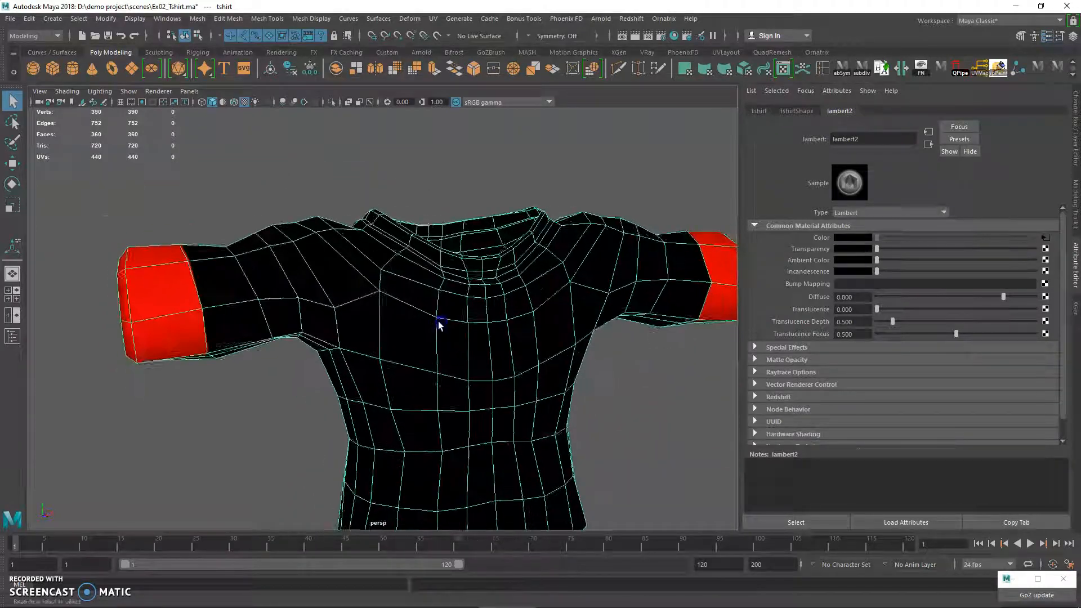
alt+right_drag(441, 325, 306, 248)
mouse_move(341, 248)
alt+mouse_down()
mouse_move(556, 263)
mouse_move(333, 246)
alt+mouse_up()
alt+middle_drag(333, 246, 335, 284)
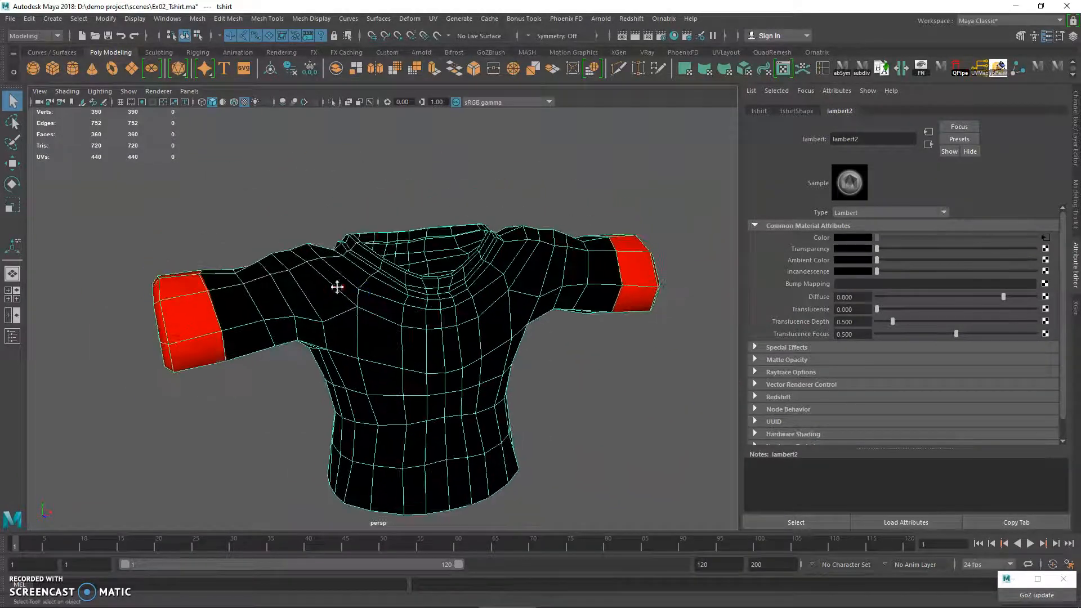
alt+right_drag(335, 284, 468, 323)
alt+middle_drag(468, 323, 498, 316)
alt+right_drag(498, 315, 462, 307)
alt+right_drag(301, 269, 310, 248)
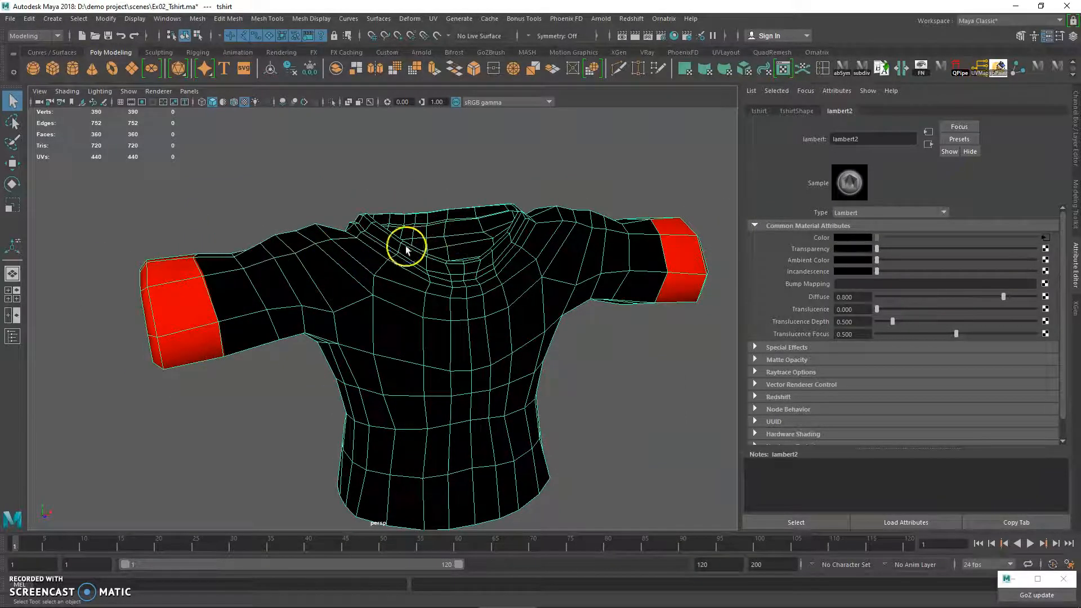
Switch to Photoshop, show the wireframe layer again and inspect the left sleeve patch of the lower shirt shell up close.
click(570, 595)
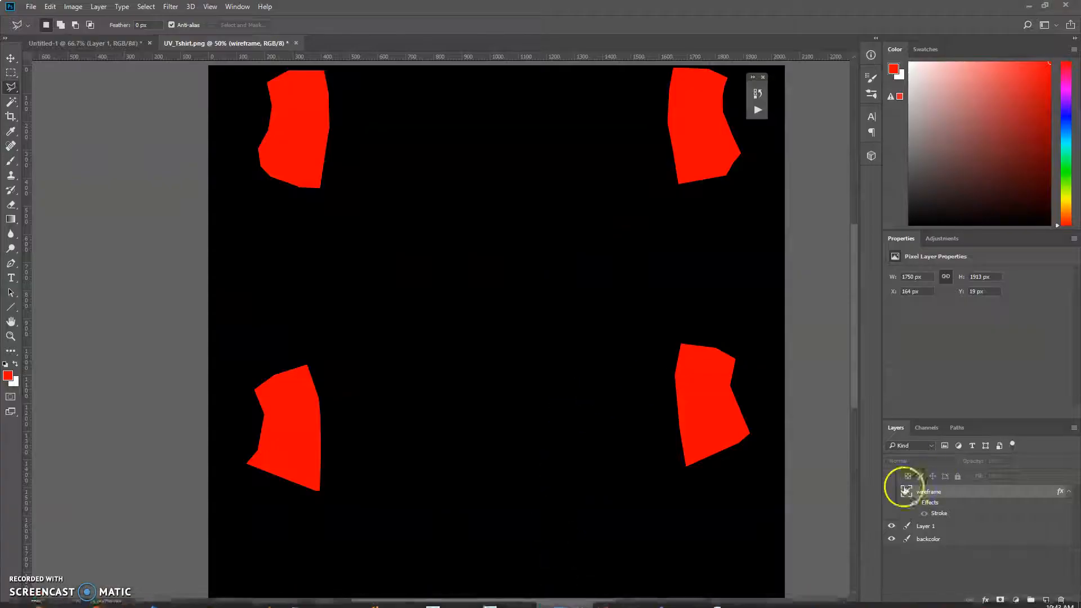
click(892, 492)
drag(338, 355, 463, 269)
ctrl+click(456, 285)
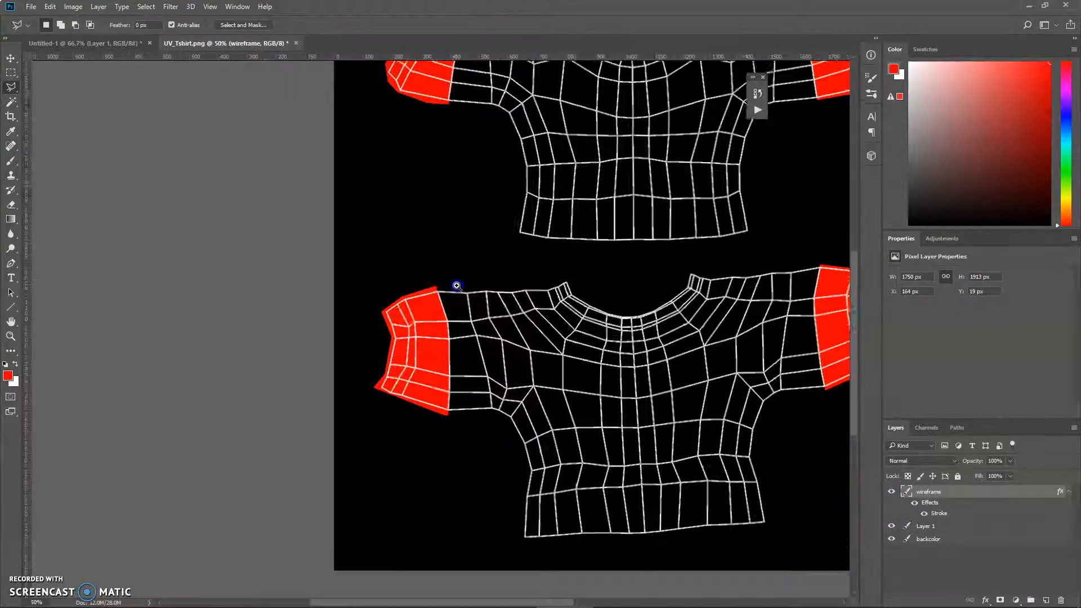
ctrl+click(456, 285)
drag(441, 305, 431, 273)
click(413, 250)
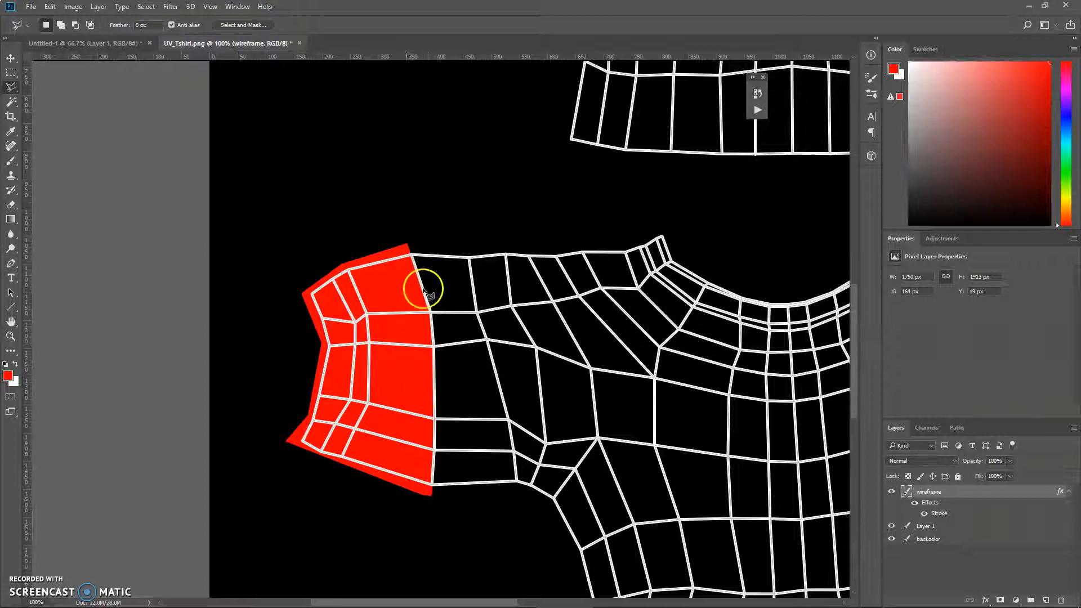
Switch to Maya and inspect the sleeve's red cuff in smooth preview, then restore the unsmoothed display.
click(513, 591)
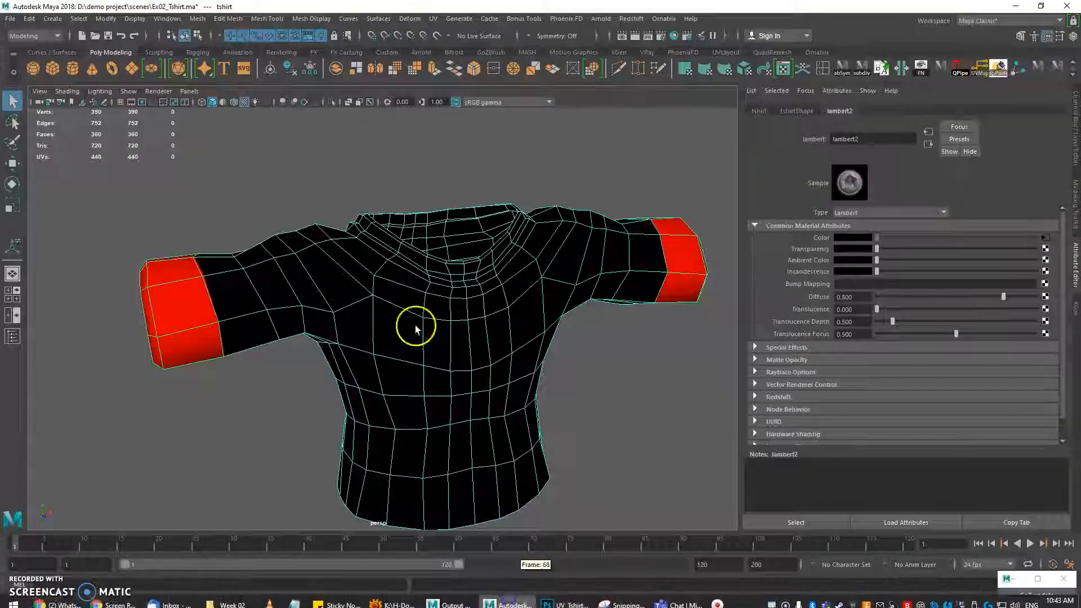
alt+drag(242, 278, 399, 298)
key(3)
scroll(352, 331, up, 3)
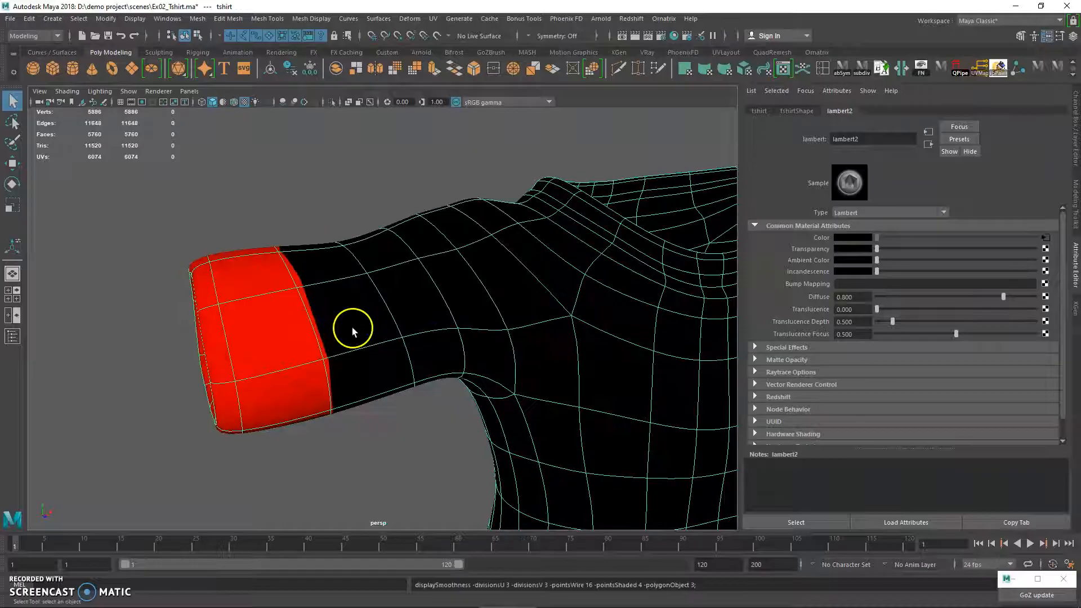
key(alt+Tab)
key(alt+Tab)
alt+middle_drag(515, 309, 371, 292)
alt+right_drag(370, 292, 326, 255)
key(1)
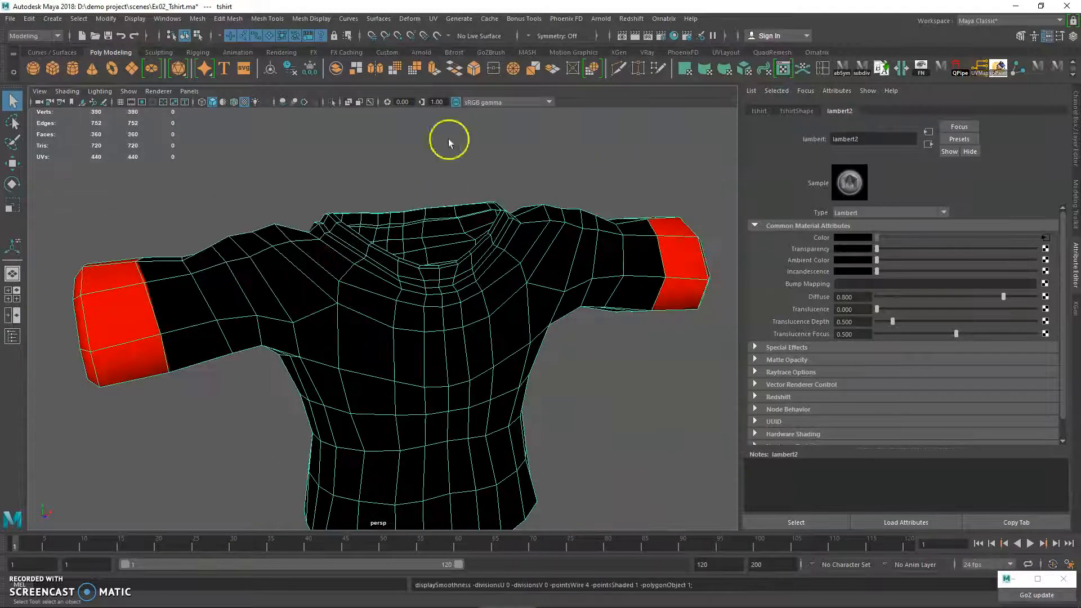
Open the UV Editor, move it beside the sleeve in the viewport and turn off the checker map.
click(435, 18)
click(449, 40)
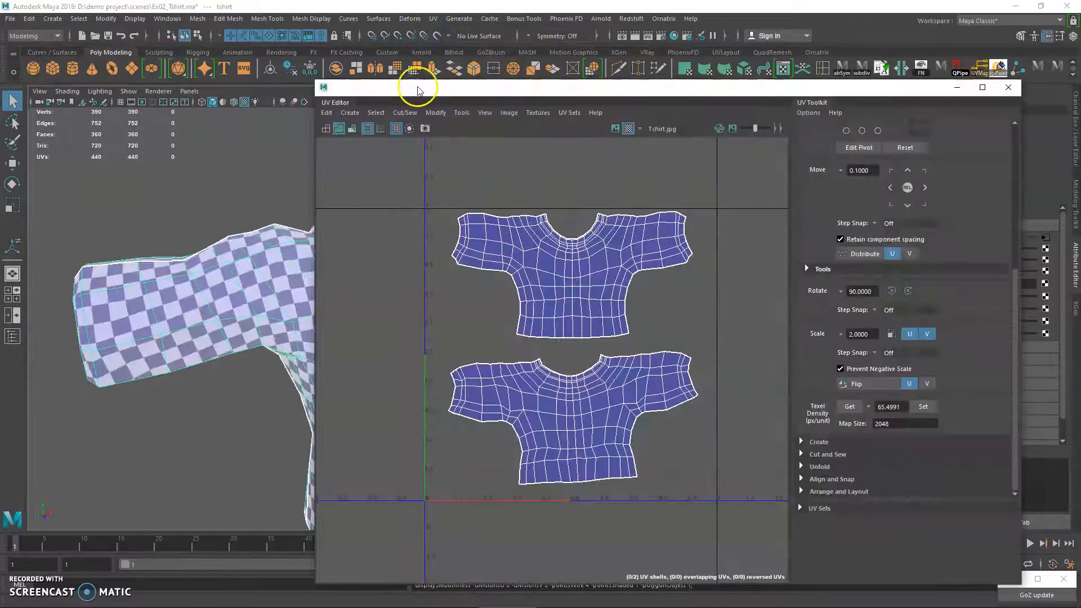
drag(417, 84, 564, 162)
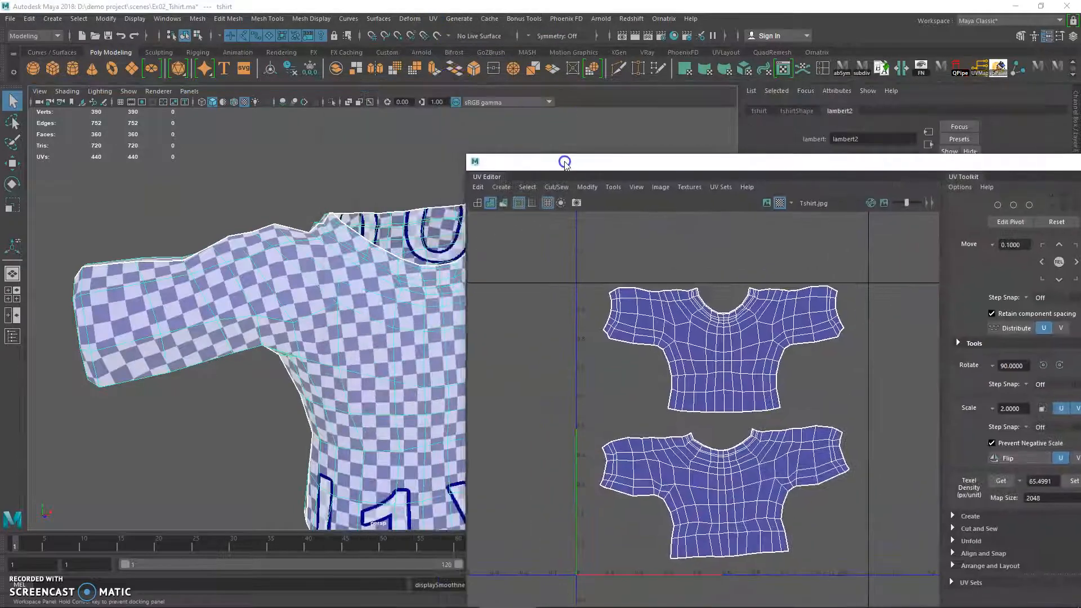
alt+right_drag(303, 222, 290, 212)
alt+middle_drag(290, 212, 414, 252)
click(778, 203)
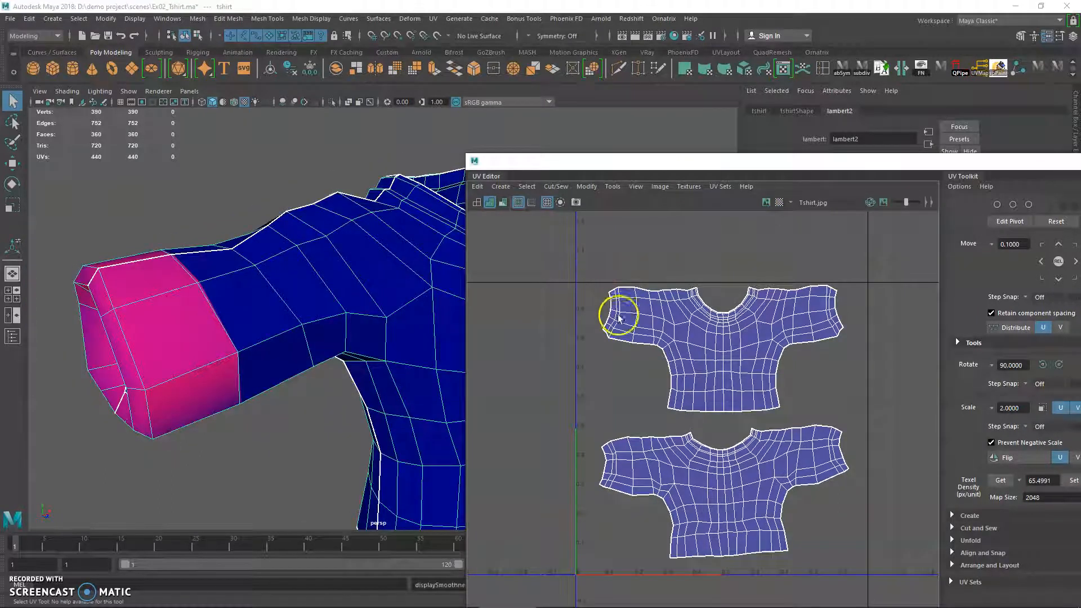
Toggle smooth preview repeatedly to compare the UV shells and the sleeve cuff in unsmoothed and smoothed display.
key(3)
key(1)
key(3)
key(1)
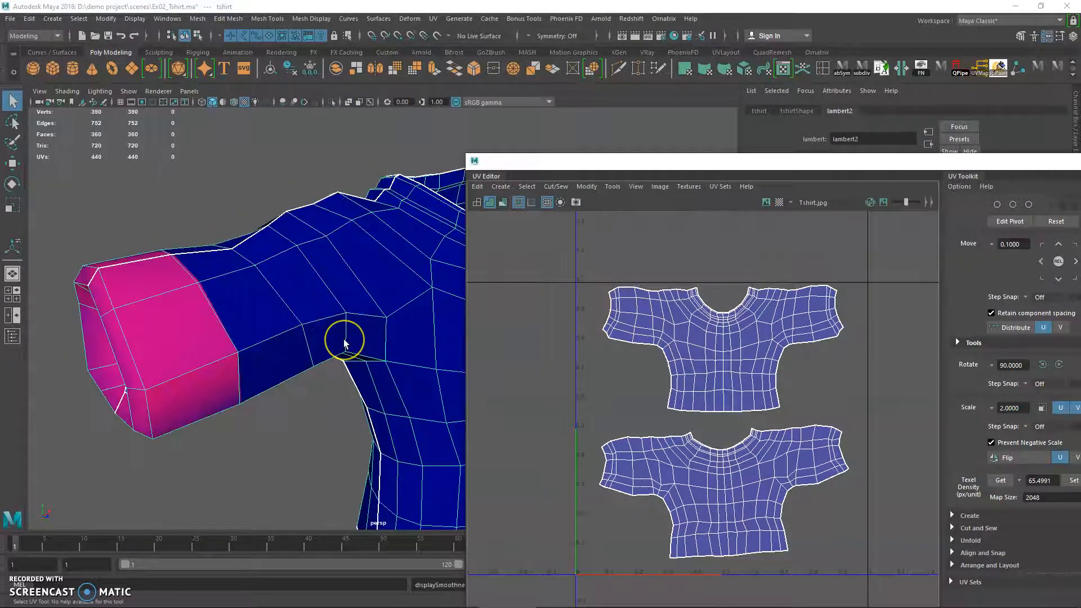
key(3)
key(1)
key(3)
key(1)
scroll(726, 303, up, 5)
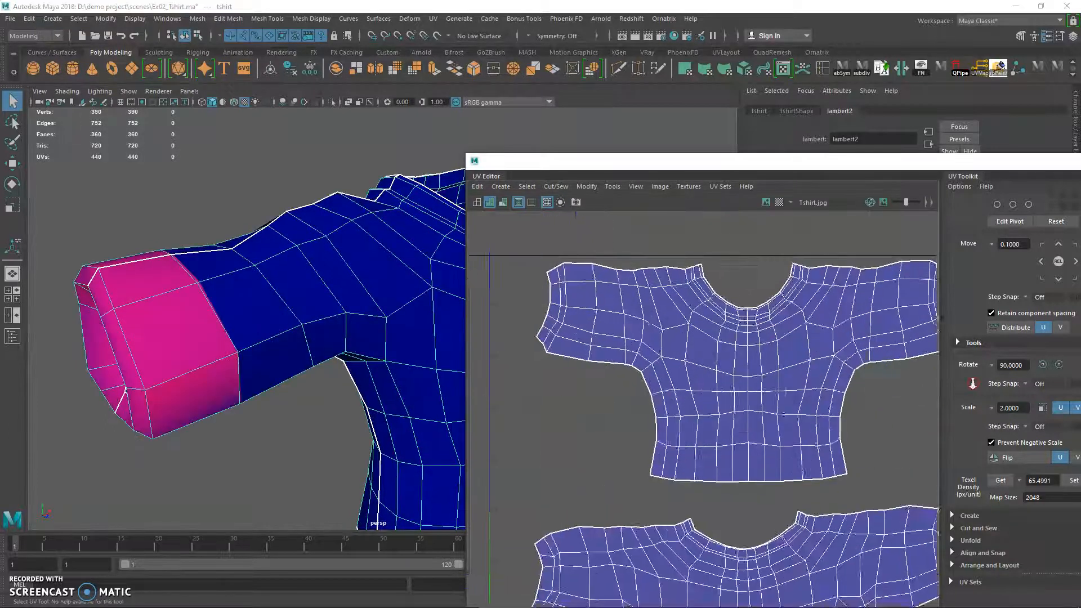
alt+right_drag(813, 364, 838, 365)
key(3)
key(1)
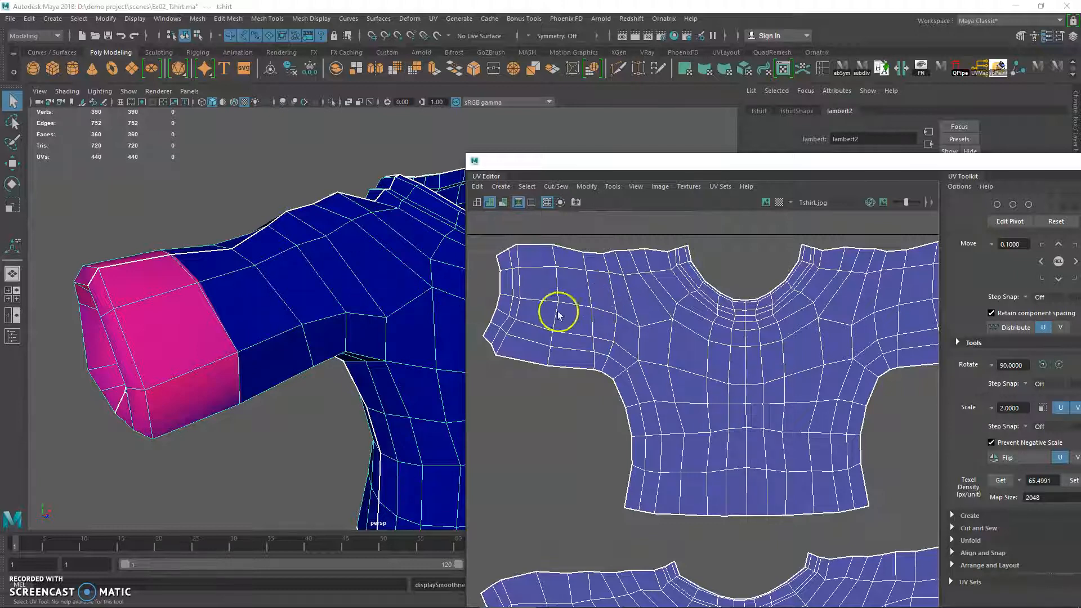
key(3)
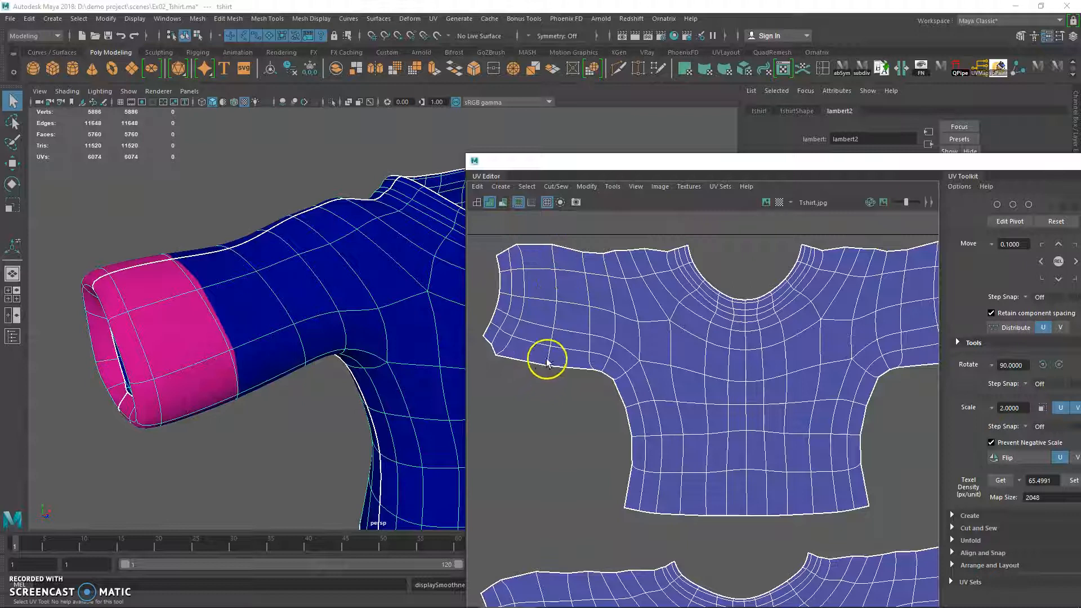
key(1)
key(3)
key(1)
key(3)
key(1)
key(3)
key(1)
key(3)
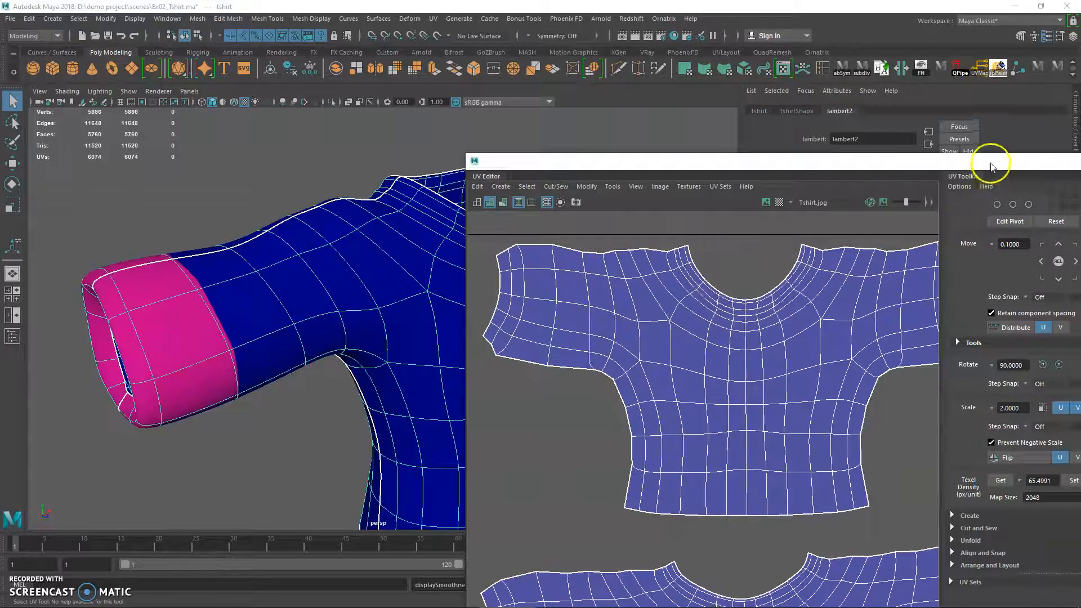
Minimize the UV Editor to clear the view of the T-shirt model.
drag(991, 164, 790, 215)
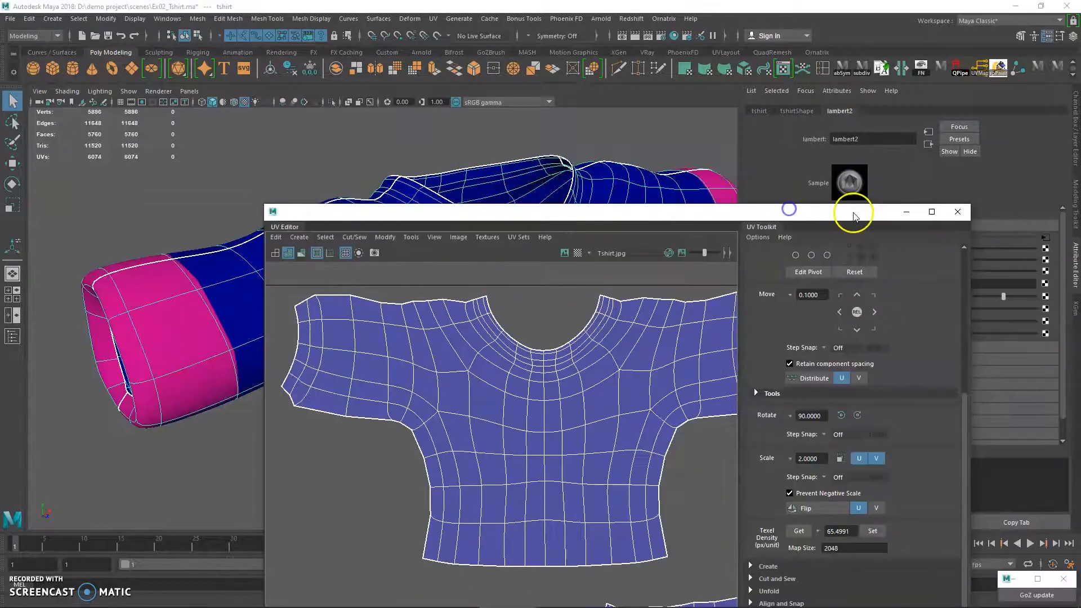
click(903, 214)
alt+middle_drag(360, 270, 392, 272)
click(78, 599)
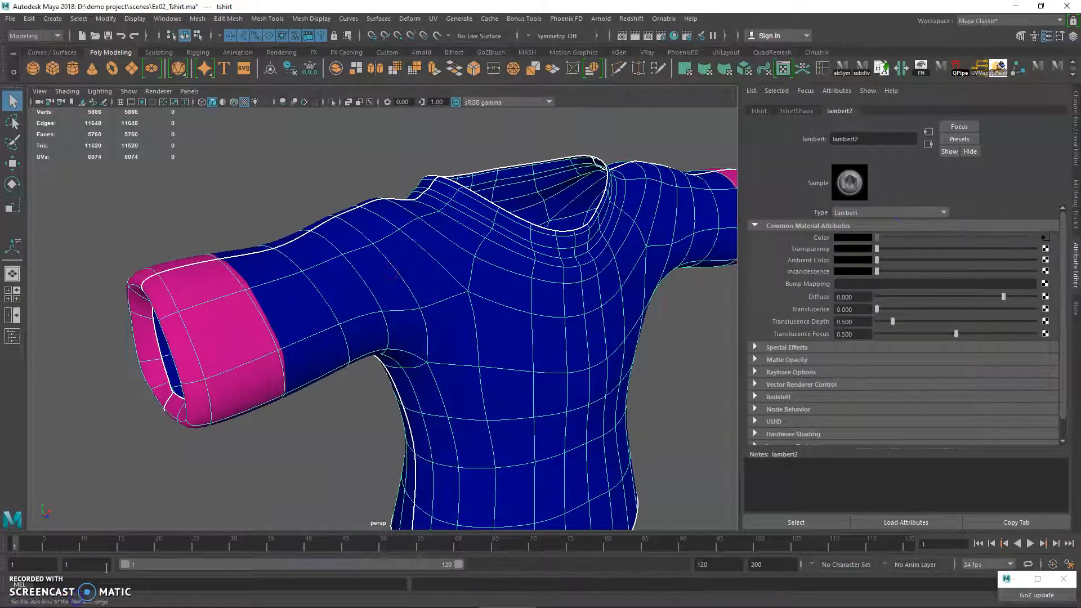
Examine the border between the red cuff and black sleeve from several sides, with and without smooth preview.
click(252, 331)
alt+drag(323, 238, 518, 400)
key(1)
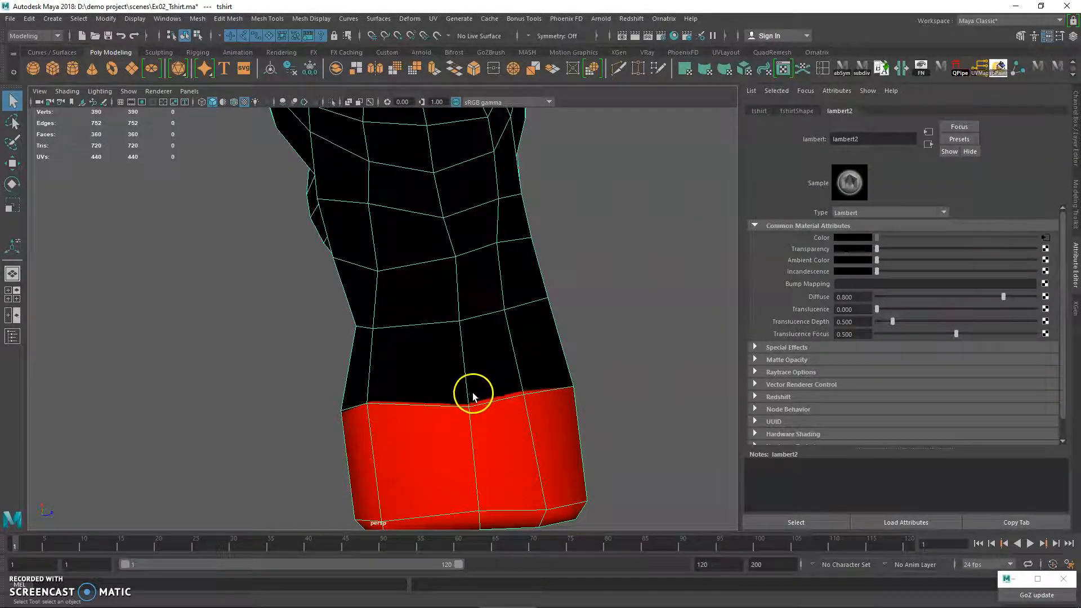
key(3)
alt+drag(545, 393, 391, 381)
right_drag(320, 261, 345, 239)
click(379, 196)
click(323, 265)
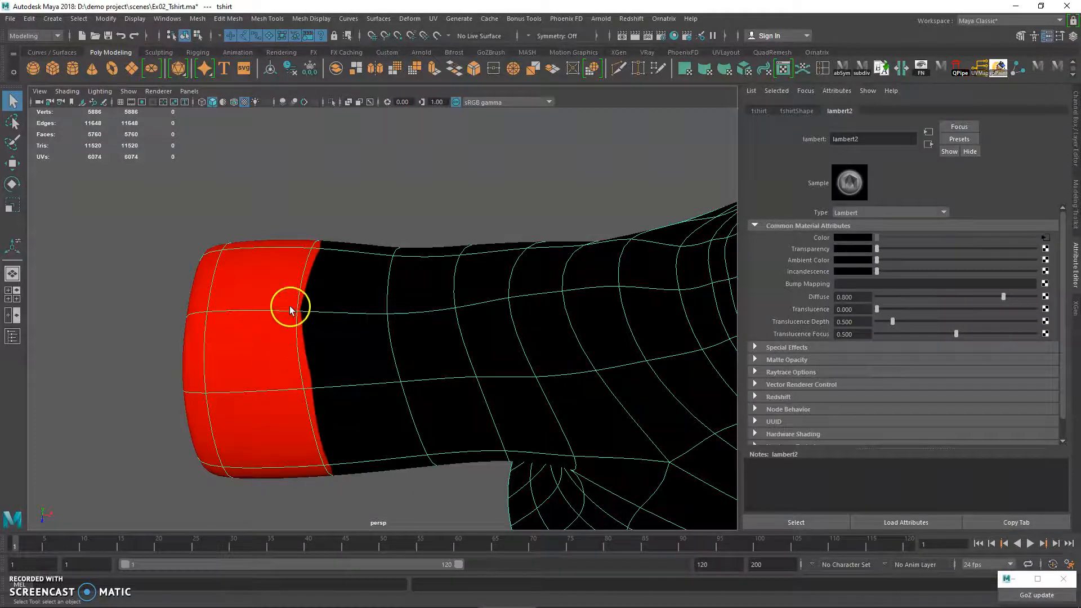
alt+drag(302, 273, 292, 298)
click(311, 281)
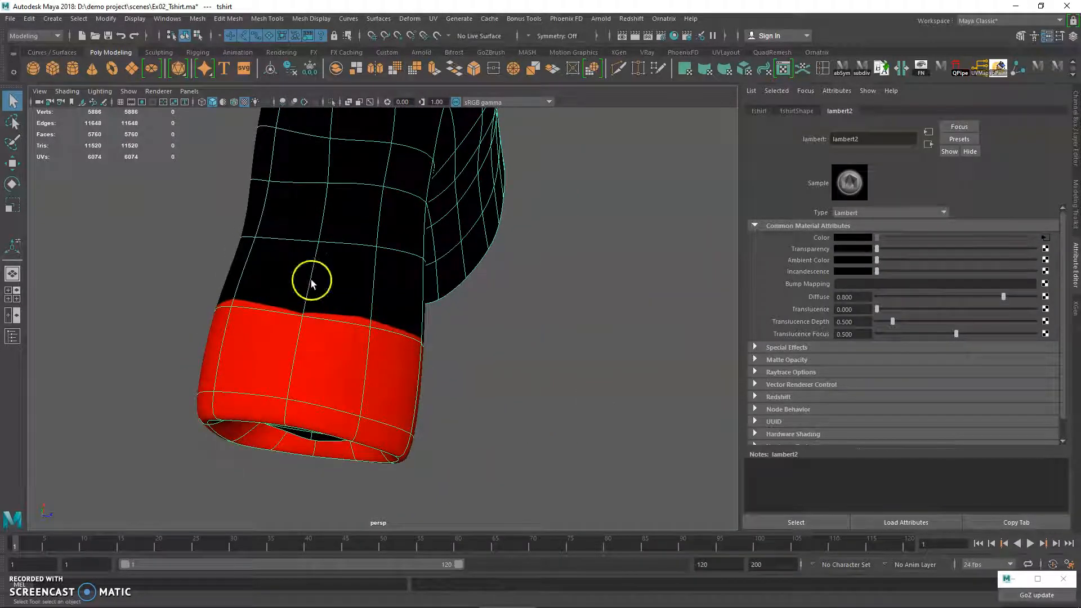
alt+drag(378, 250, 363, 316)
key(1)
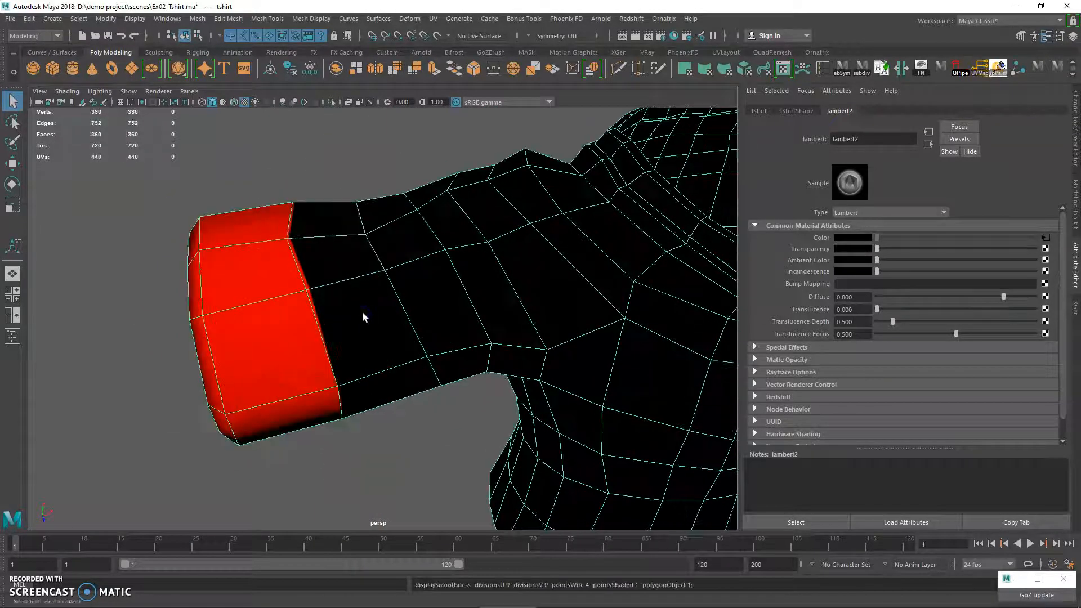
alt+drag(349, 286, 364, 305)
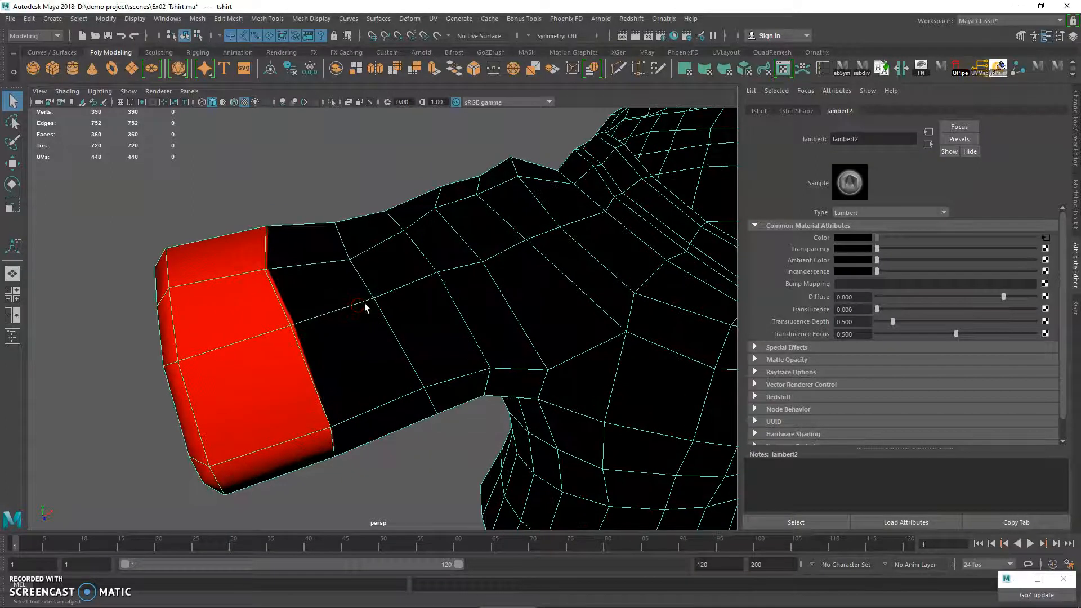
key(3)
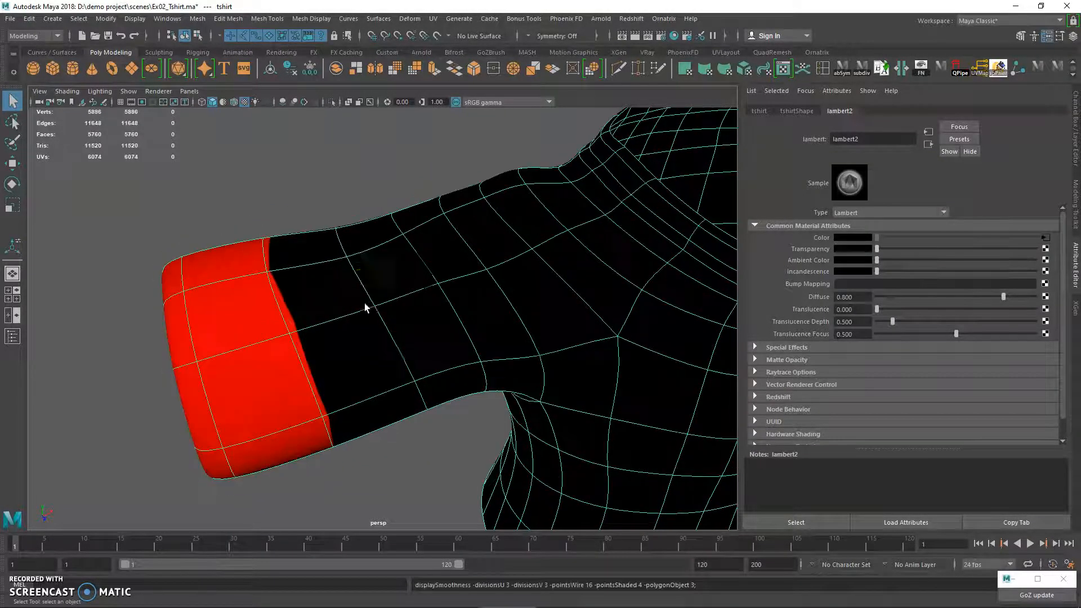
Reopen the UV Editor beside the sleeve and compare both shirt shells without and with smooth preview.
click(435, 19)
click(447, 39)
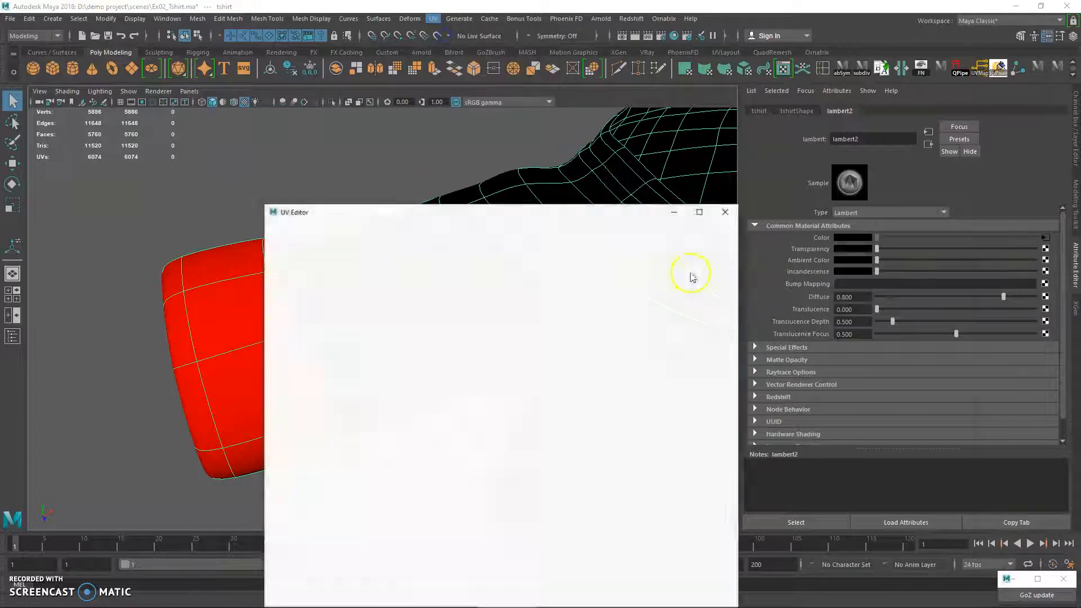
drag(580, 212, 739, 127)
scroll(634, 377, down, 3)
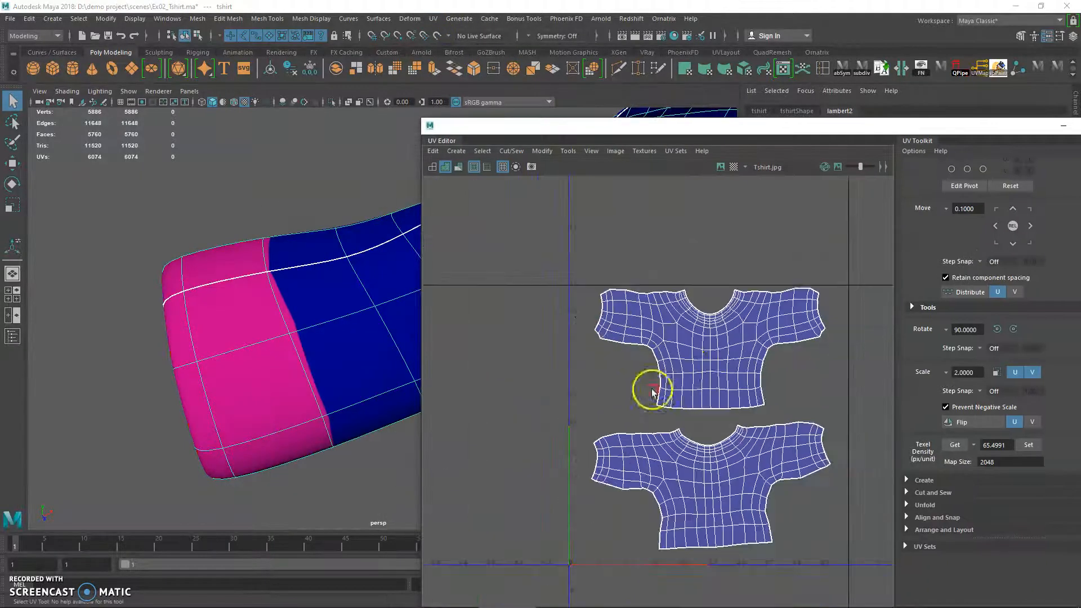
key(1)
scroll(709, 356, up, 1)
alt+middle_drag(708, 355, 678, 335)
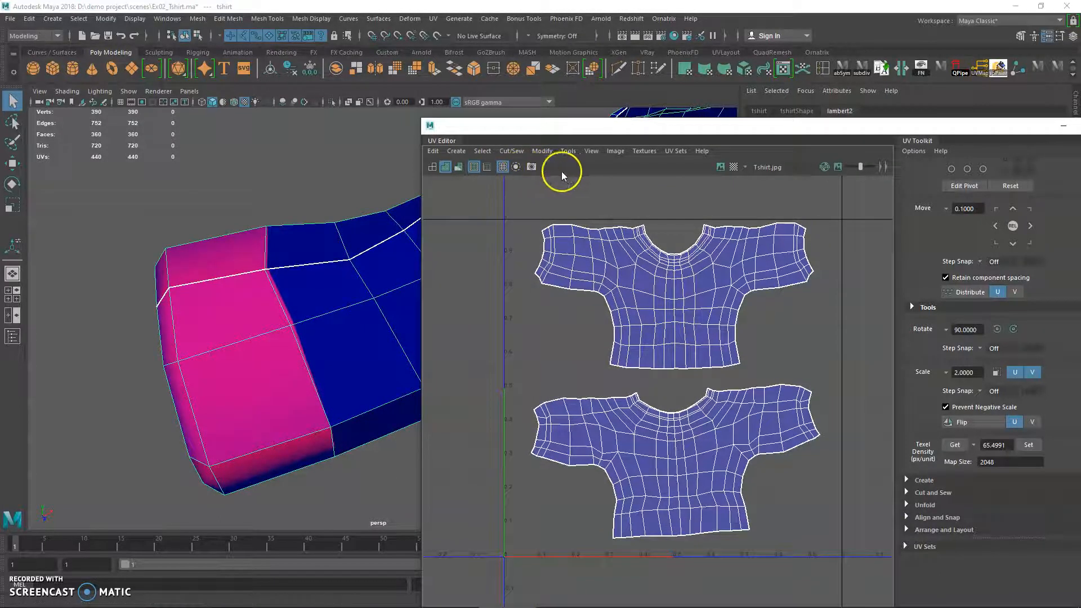
drag(572, 134, 561, 93)
key(3)
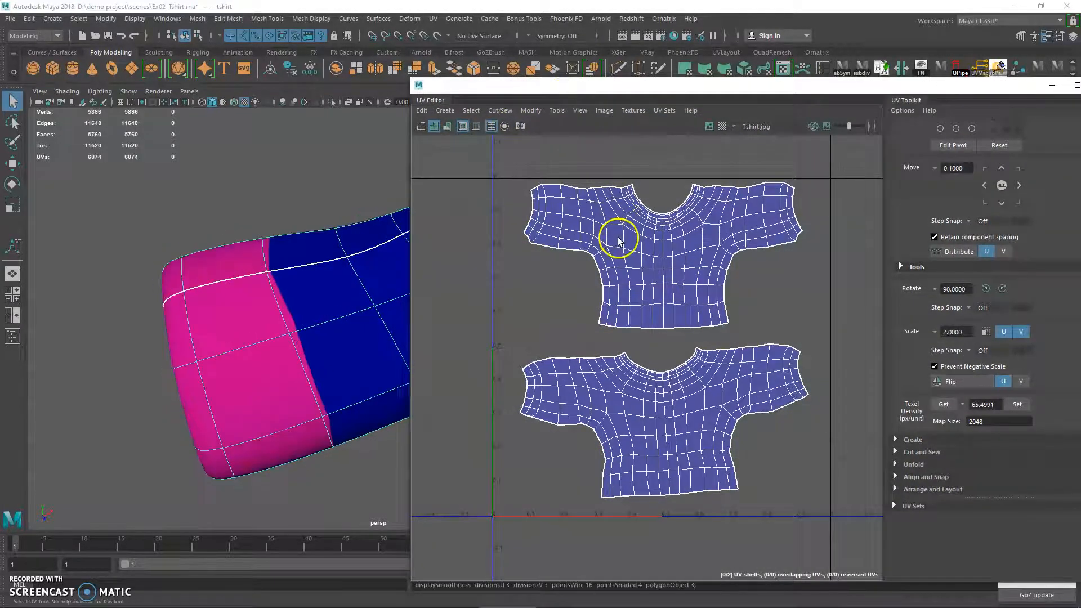
right_drag(617, 224, 663, 217)
drag(463, 151, 862, 553)
click(575, 190)
right_drag(309, 250, 337, 226)
Examine the cuff border on the smoothed sleeve from another angle beside the UV Editor.
alt+middle_drag(344, 243, 320, 249)
alt+drag(320, 248, 264, 259)
alt+right_drag(245, 260, 250, 261)
alt+drag(314, 212, 354, 211)
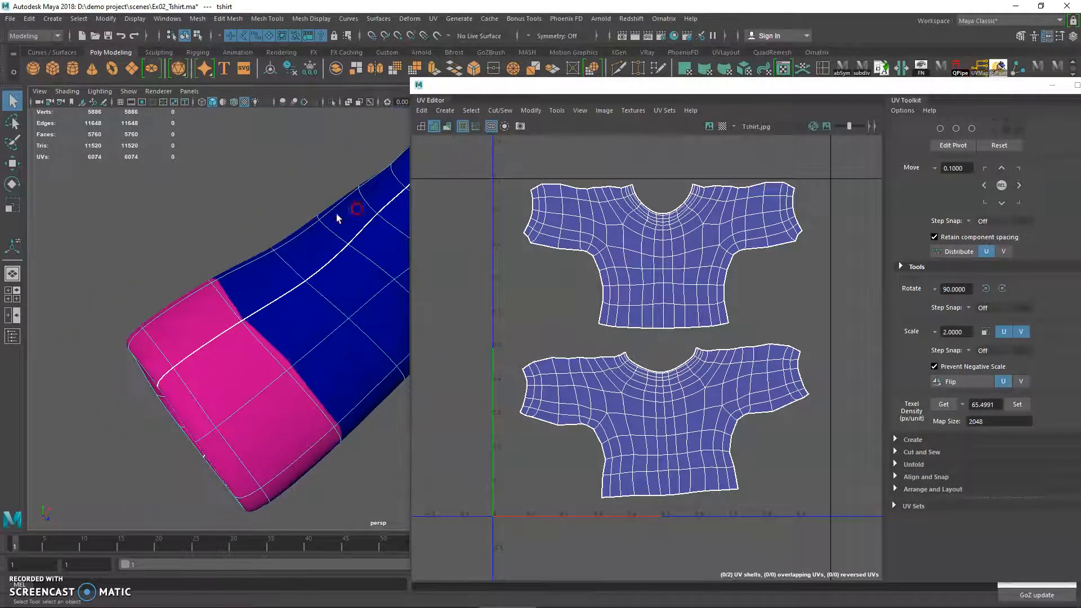
Minimize the UV Editor and compare the red cuff border with and without smooth preview from another angle.
click(309, 222)
key(1)
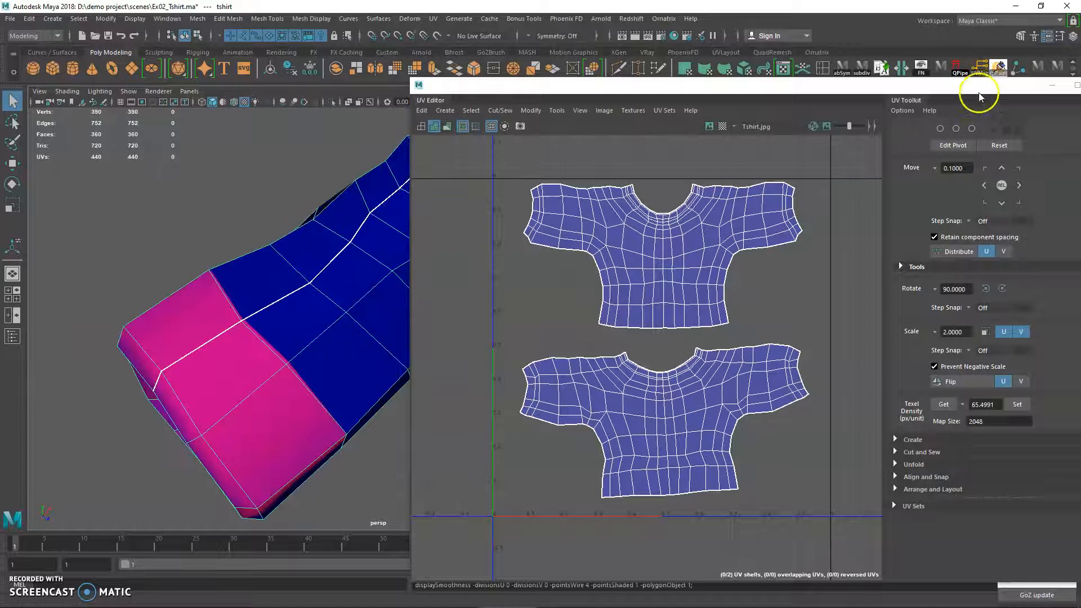
drag(979, 88, 766, 122)
click(838, 119)
click(73, 601)
mouse_move(238, 272)
alt+mouse_down()
mouse_move(253, 270)
mouse_move(298, 318)
mouse_move(378, 279)
mouse_move(350, 292)
alt+mouse_up()
key(3)
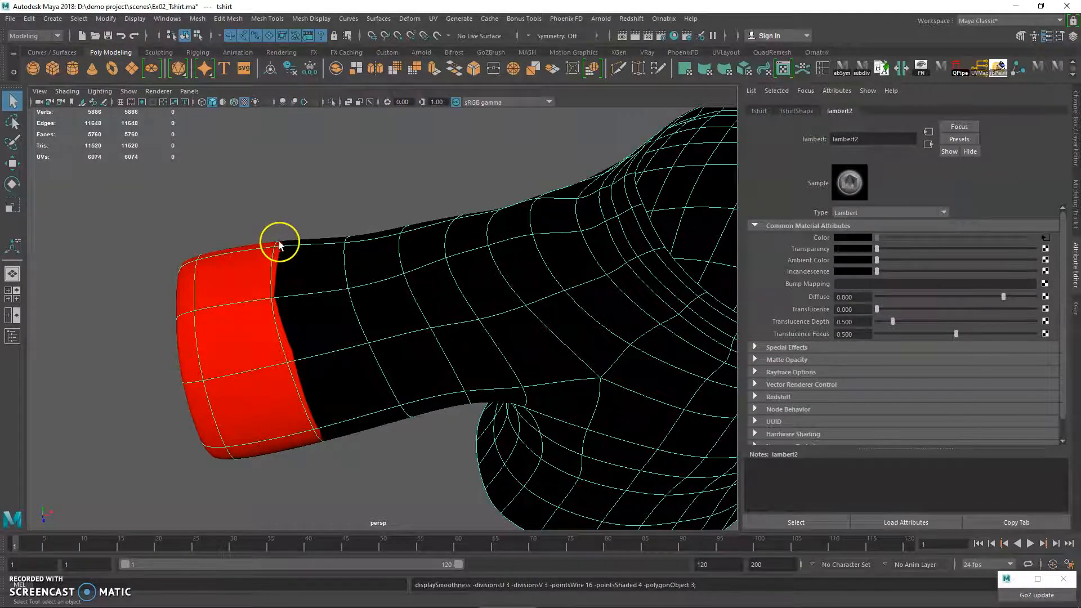
key(1)
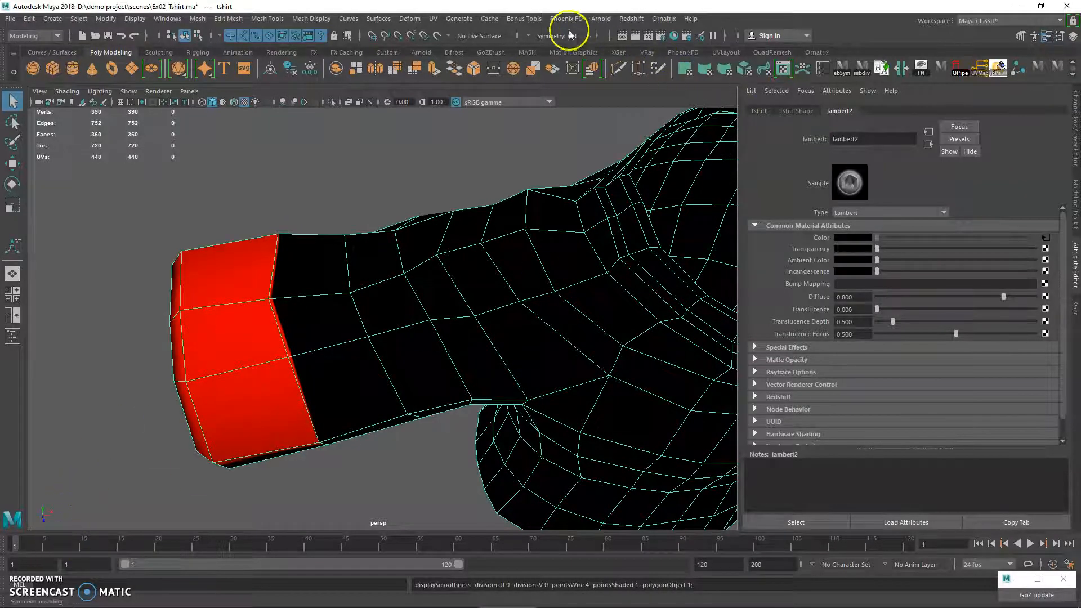
Reopen the UV Editor, place it beside the sleeve and turn on smooth preview for the T-shirt.
click(434, 19)
click(460, 38)
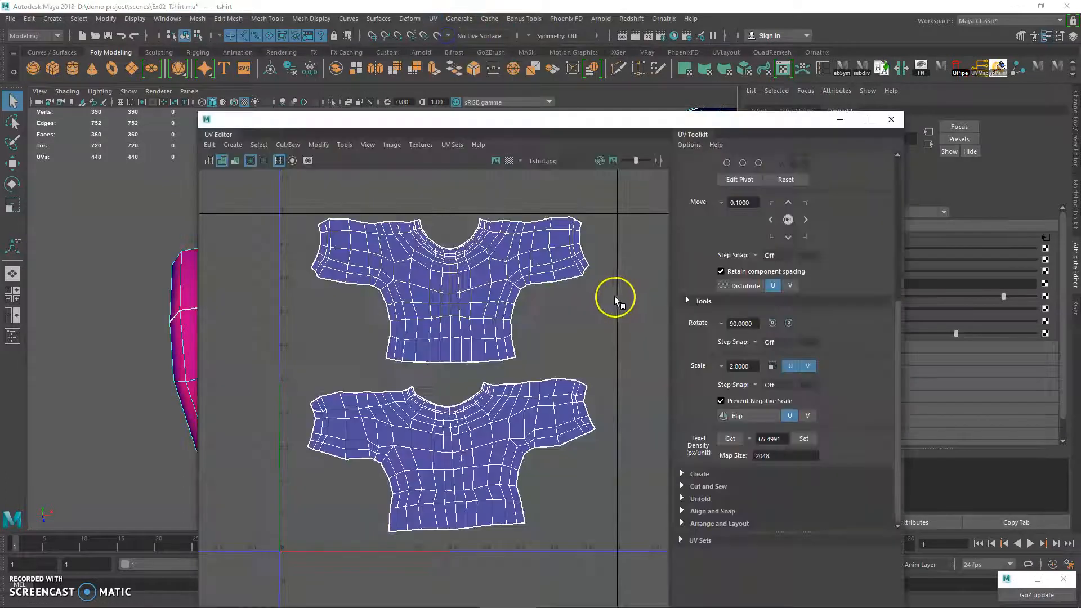
drag(512, 119, 739, 136)
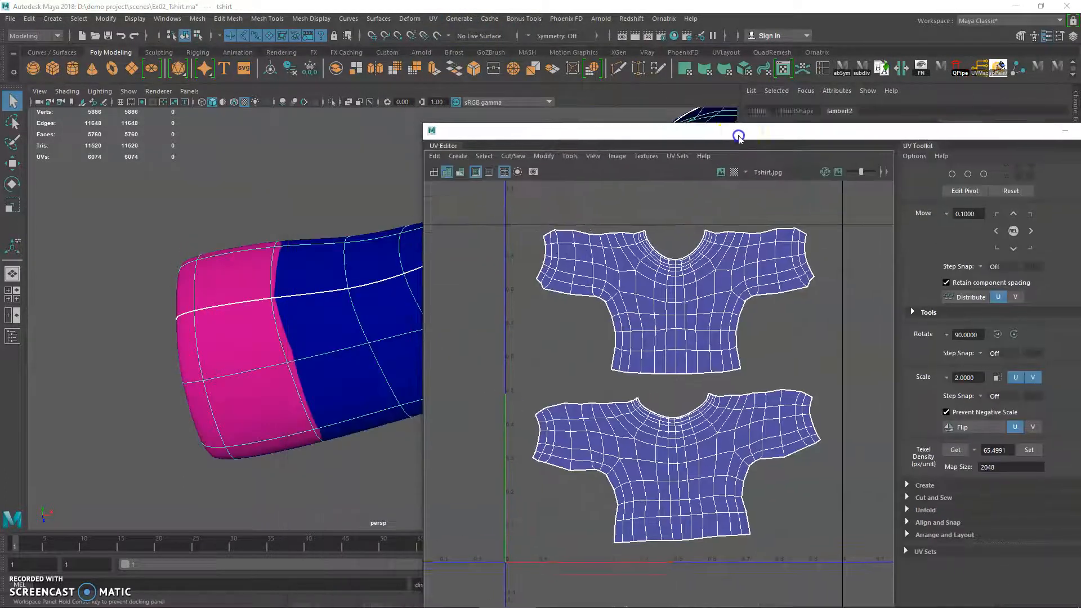
alt+right_drag(284, 273, 288, 276)
alt+drag(289, 314, 296, 330)
Select all UVs of both smoothed shirt shells in the UV Editor.
alt+middle_drag(672, 358, 652, 296)
alt+right_drag(651, 296, 565, 255)
alt+middle_drag(632, 264, 635, 309)
right_drag(623, 268, 655, 260)
drag(486, 214, 845, 560)
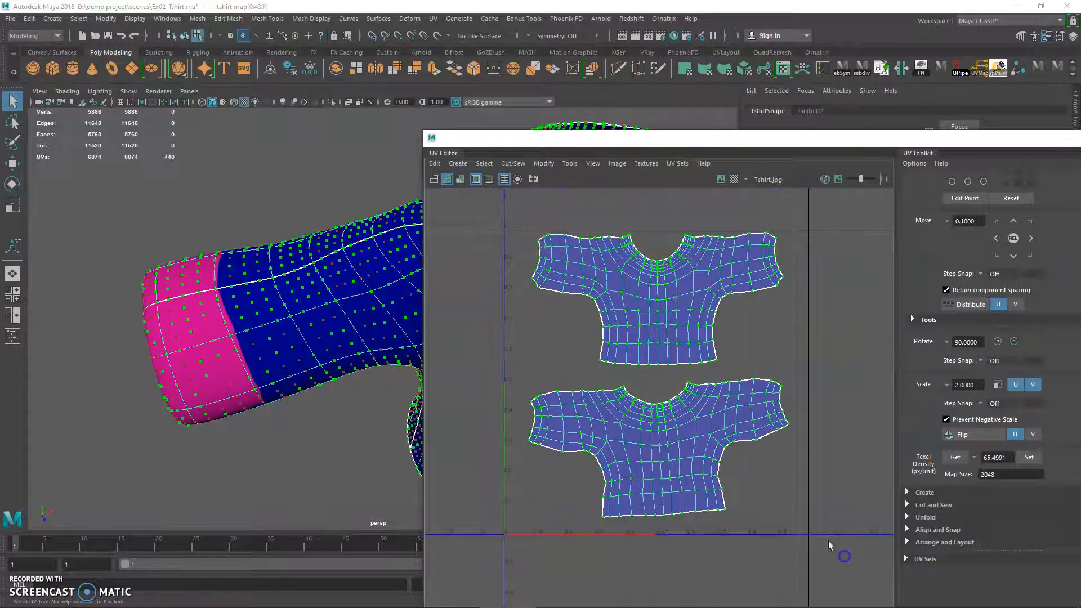
Save a 2048 x 2048 PNG UV snapshot of the smoothed shells as UV_Tshirt_v02.png in the sourceimages folder.
click(533, 180)
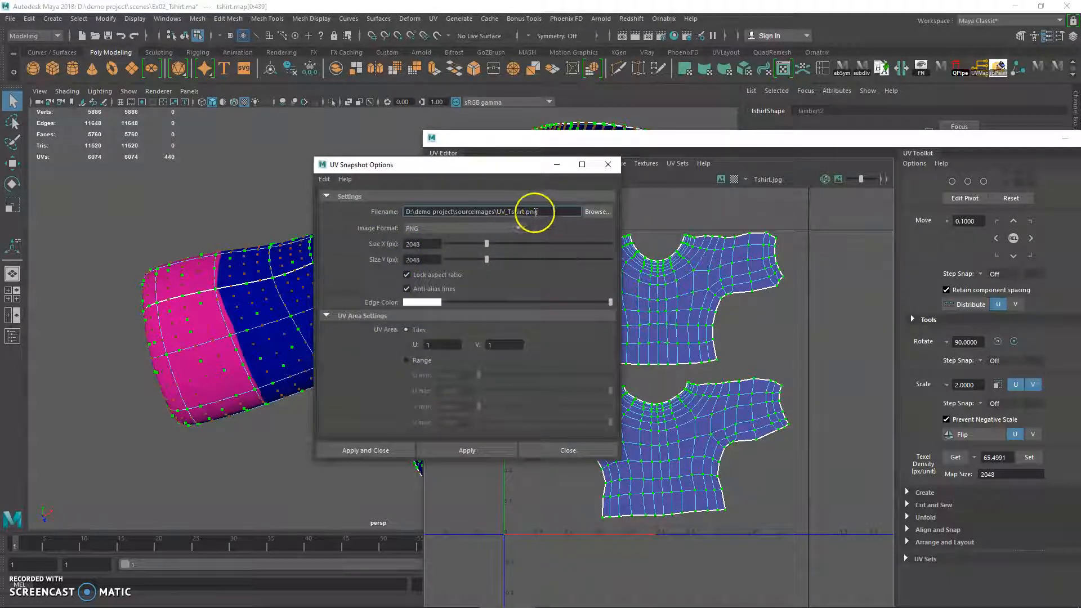
text(v2.png)
click(602, 212)
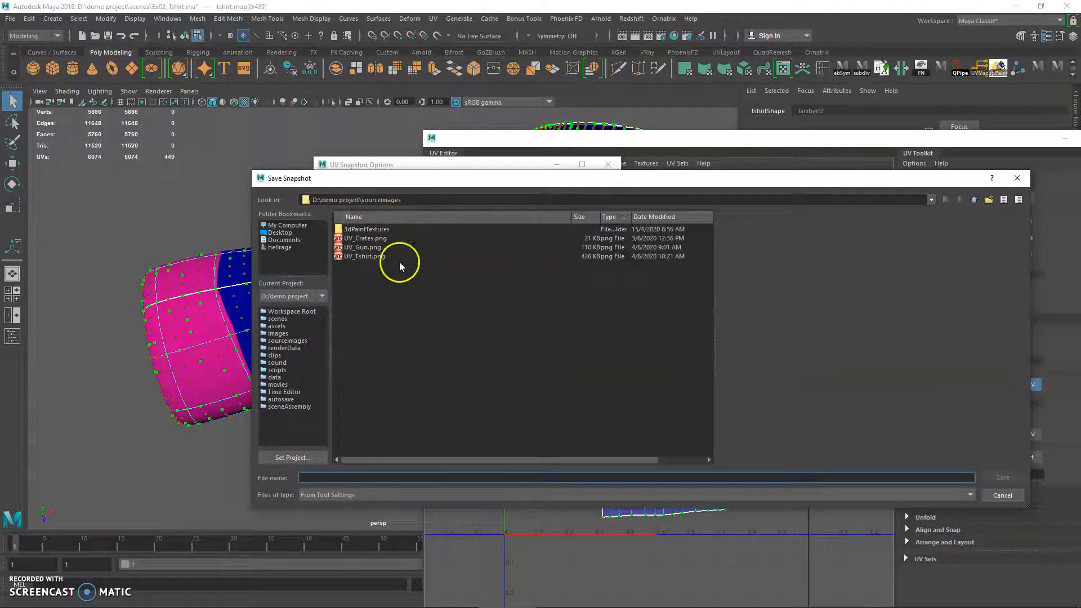
text(UV_)
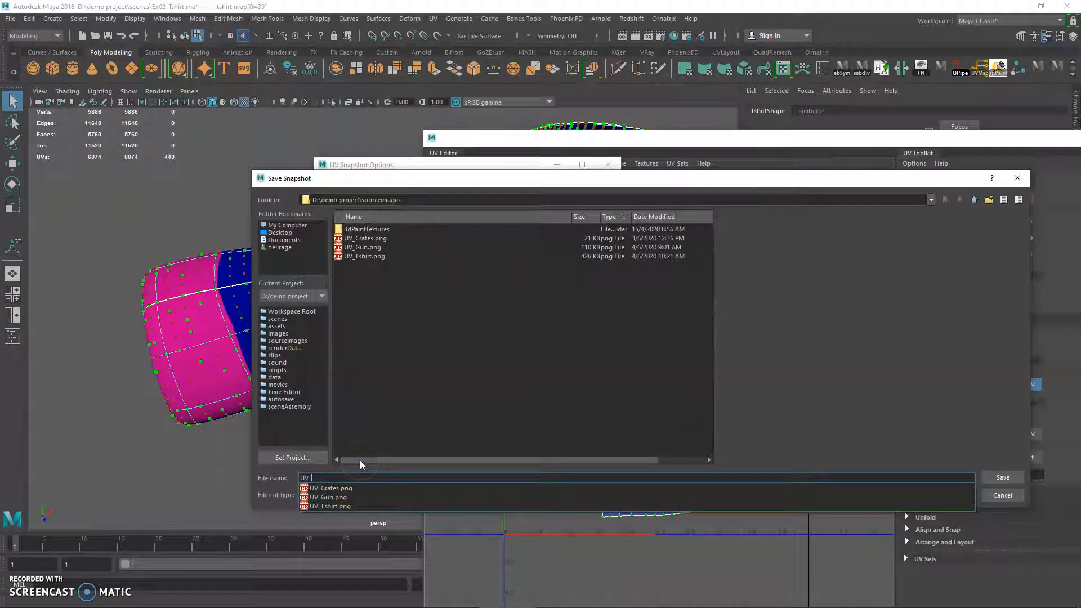
text(Tshirt_v0)
key(BackSpace)
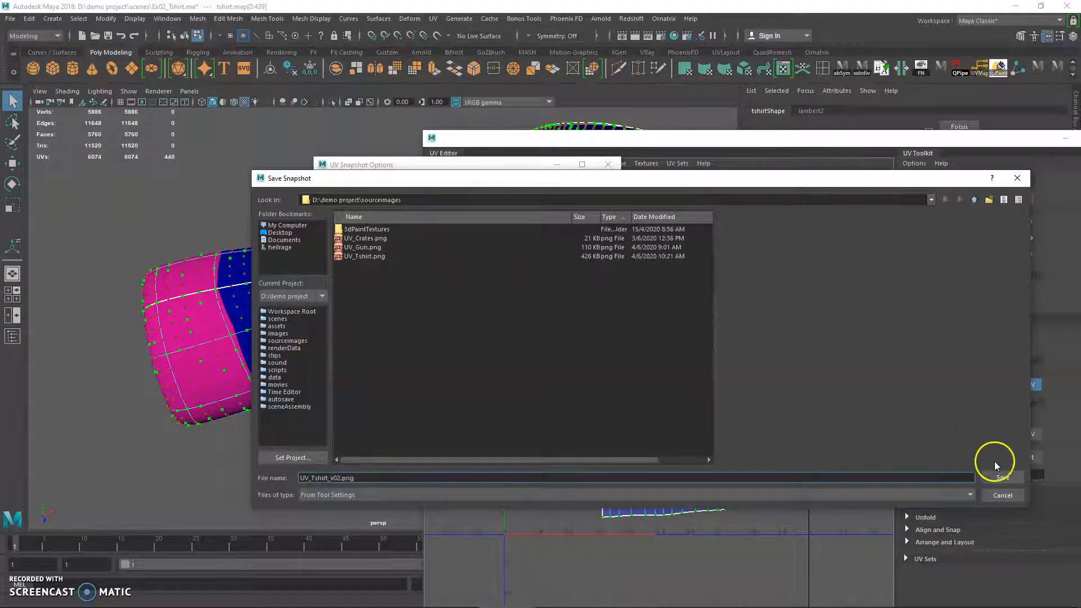
click(999, 474)
click(459, 450)
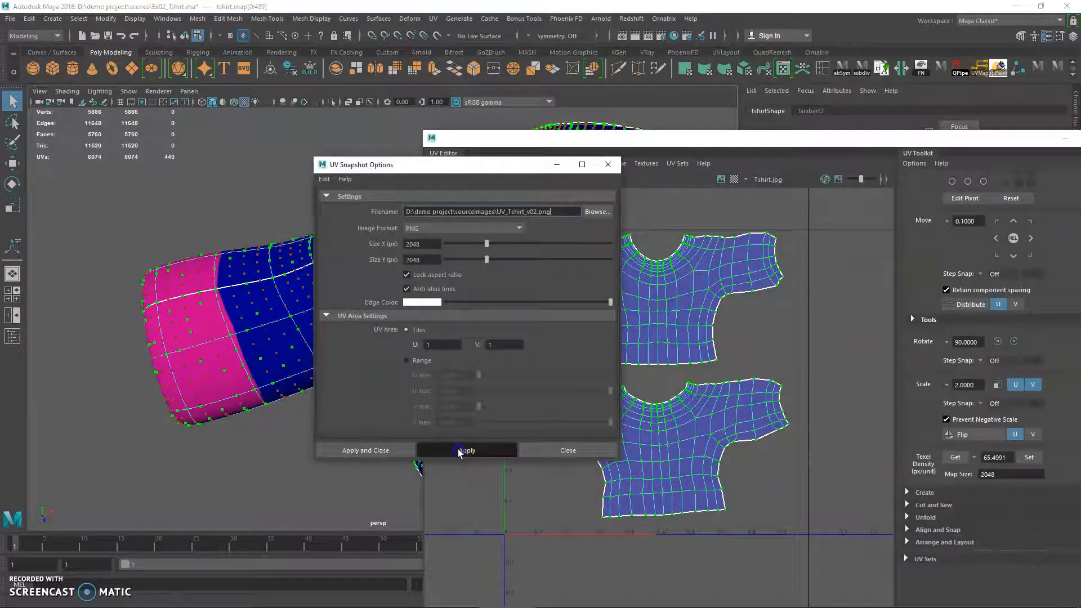
click(592, 451)
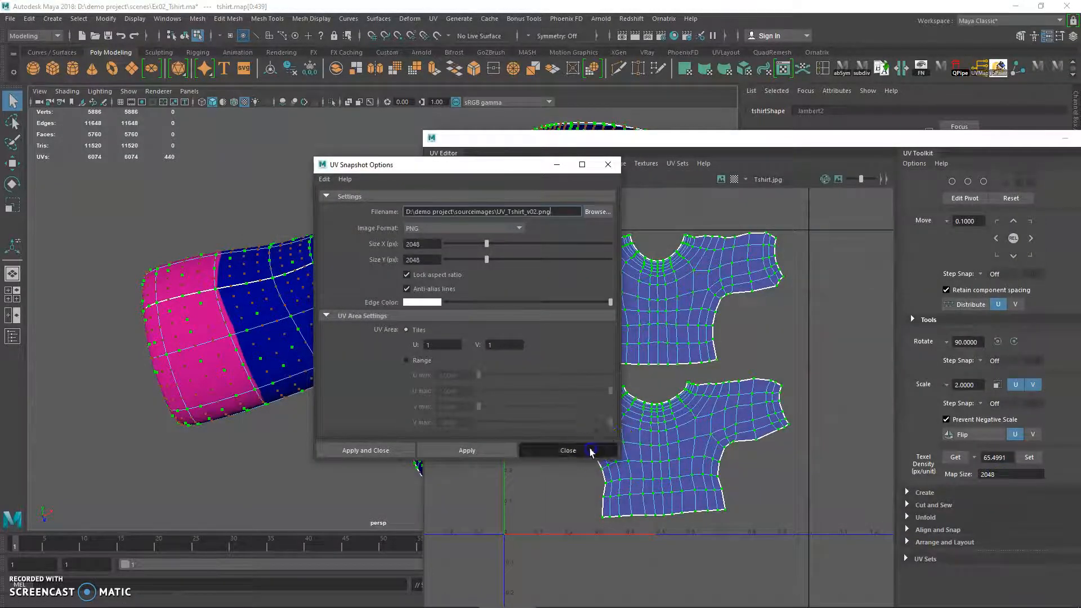
Switch to Photoshop and open UV_Tshirt_v02.png from the project's sourceimages folder.
drag(441, 136, 544, 145)
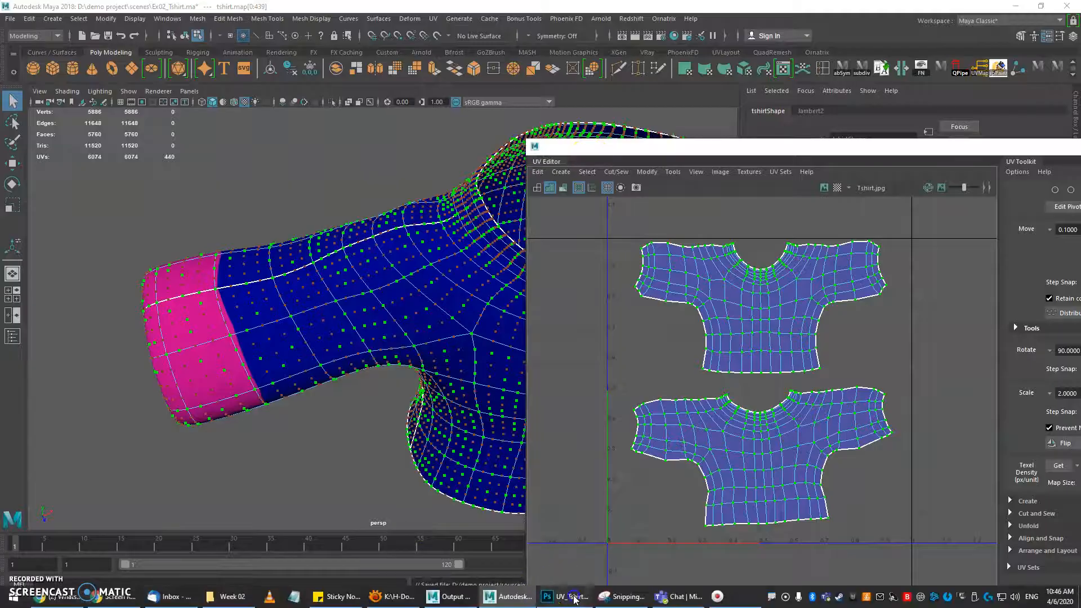
click(567, 596)
key(ctrl+o)
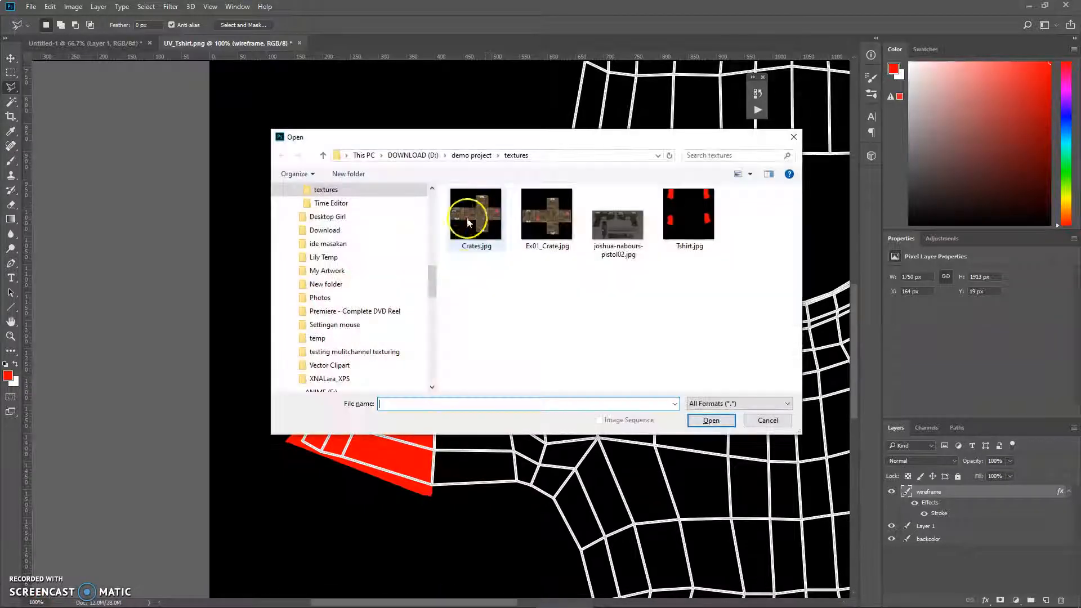
click(622, 222)
key(alt+Up)
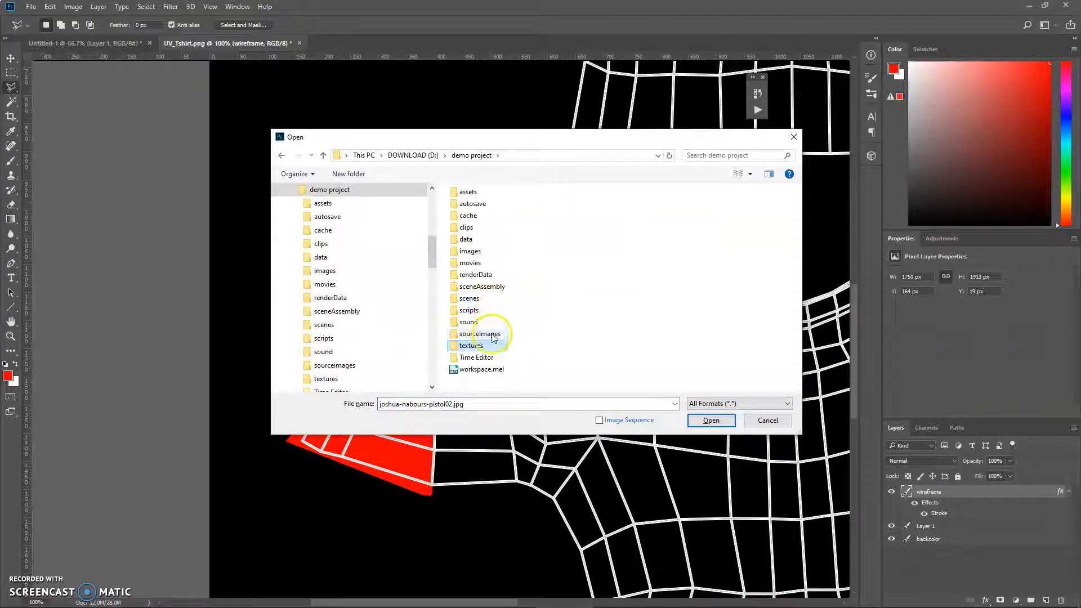
double_click(483, 335)
click(754, 235)
click(711, 420)
click(920, 477)
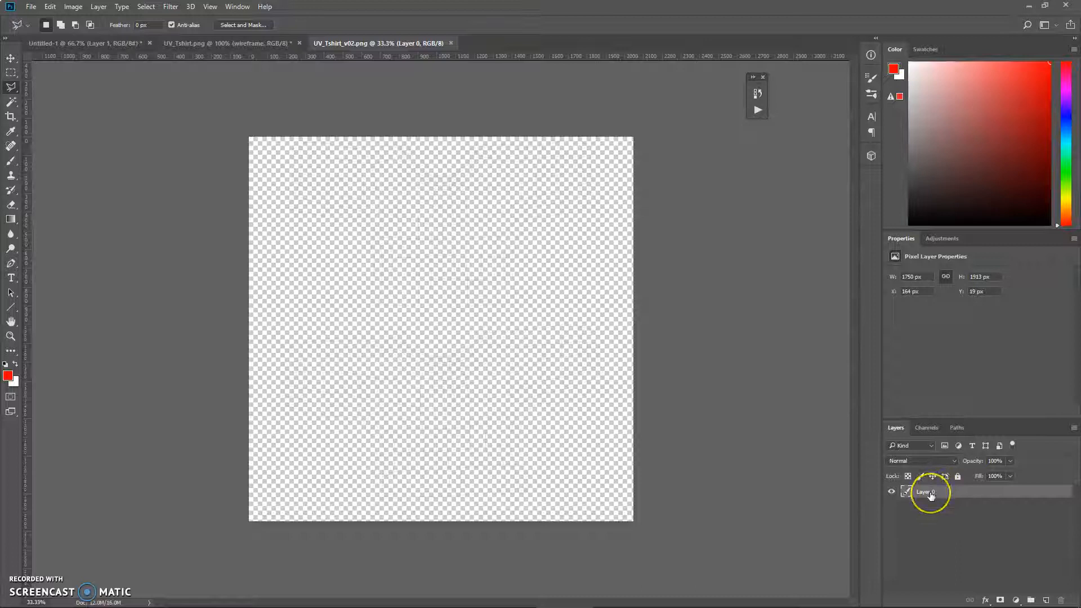
Close the Untitled-1 gun texture document without saving its changes.
click(102, 45)
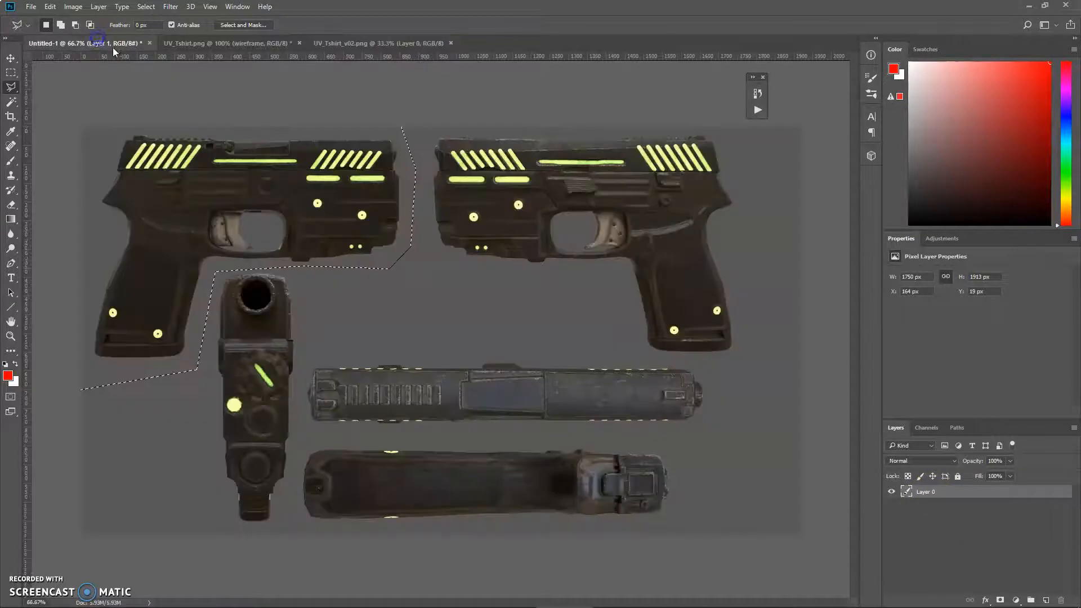
click(148, 43)
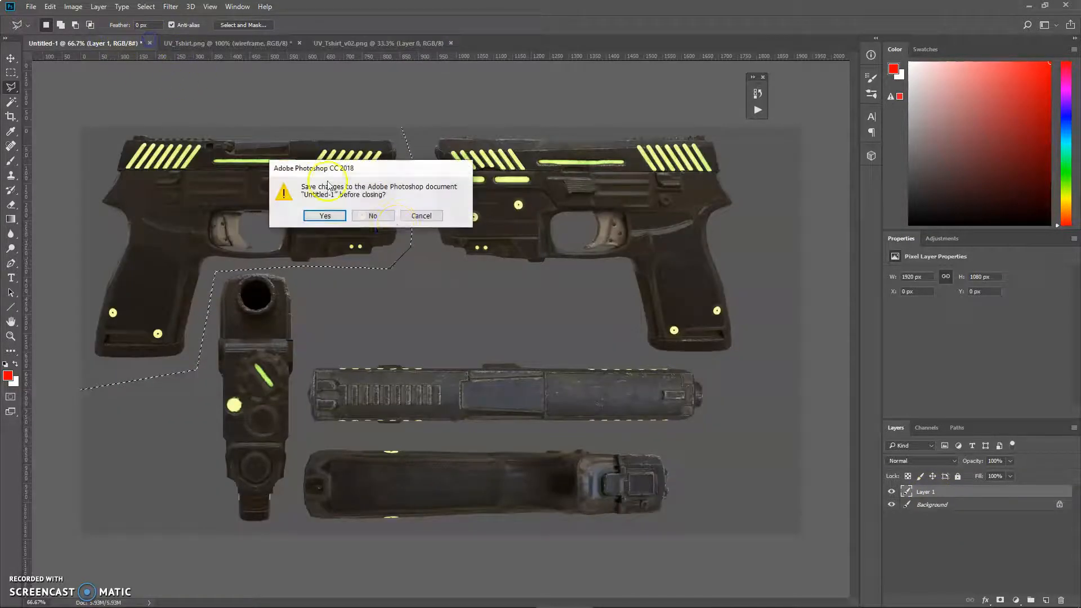
click(377, 212)
click(190, 98)
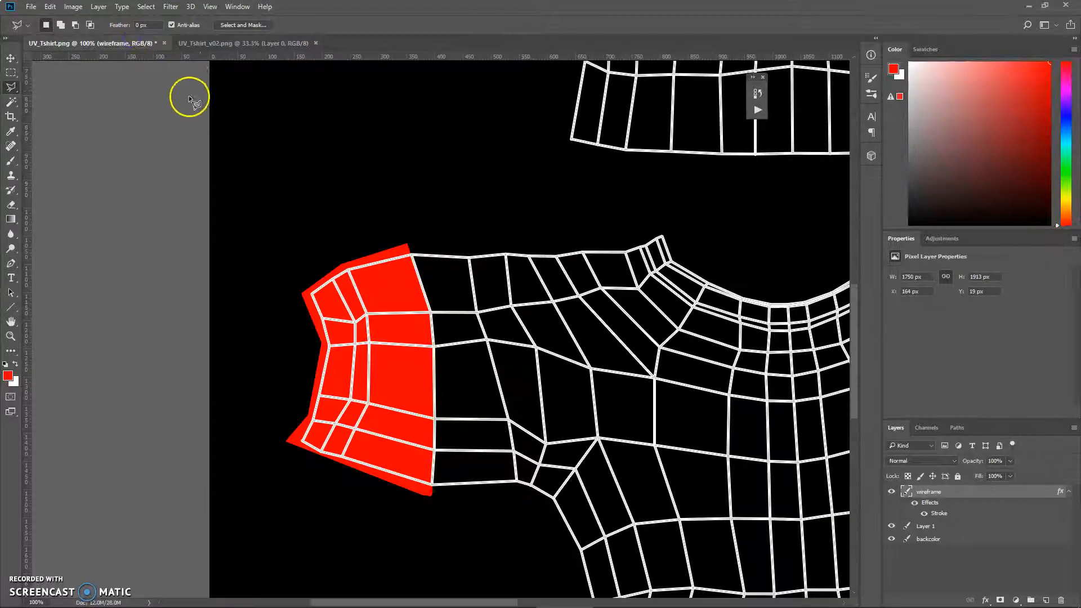
Duplicate Layer 0 of UV_Tshirt_v02.png into the UV_Tshirt.png document as Layer 2.
click(231, 45)
right_click(935, 493)
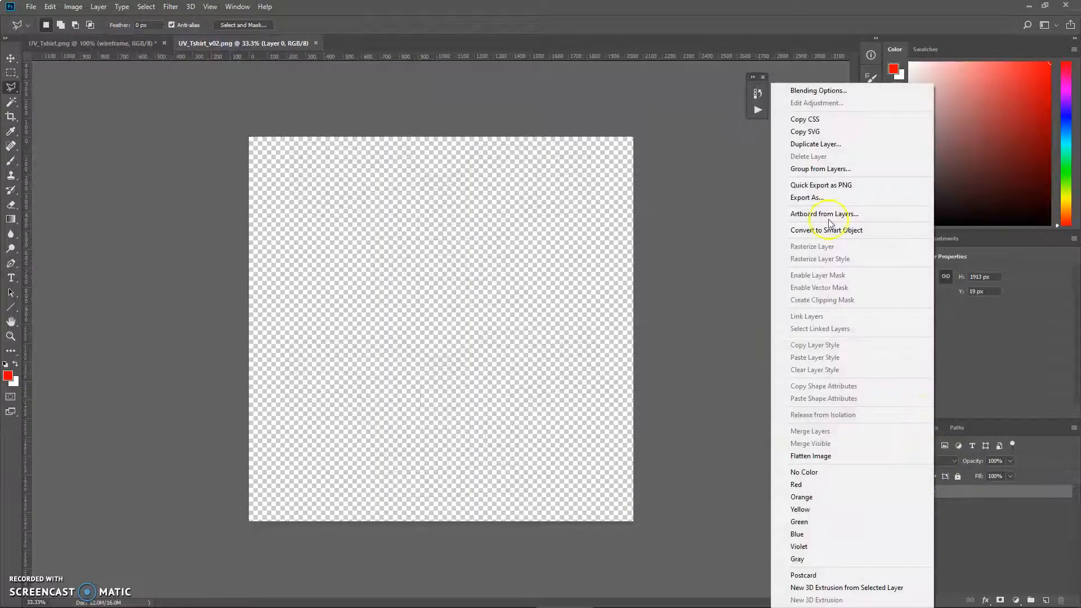
click(835, 144)
click(524, 221)
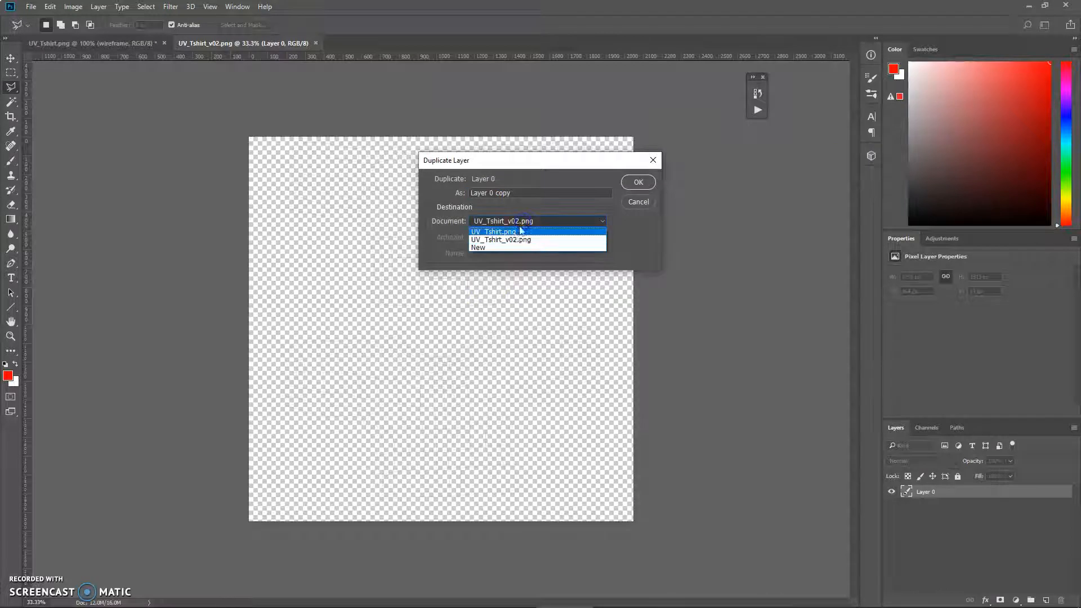
click(513, 232)
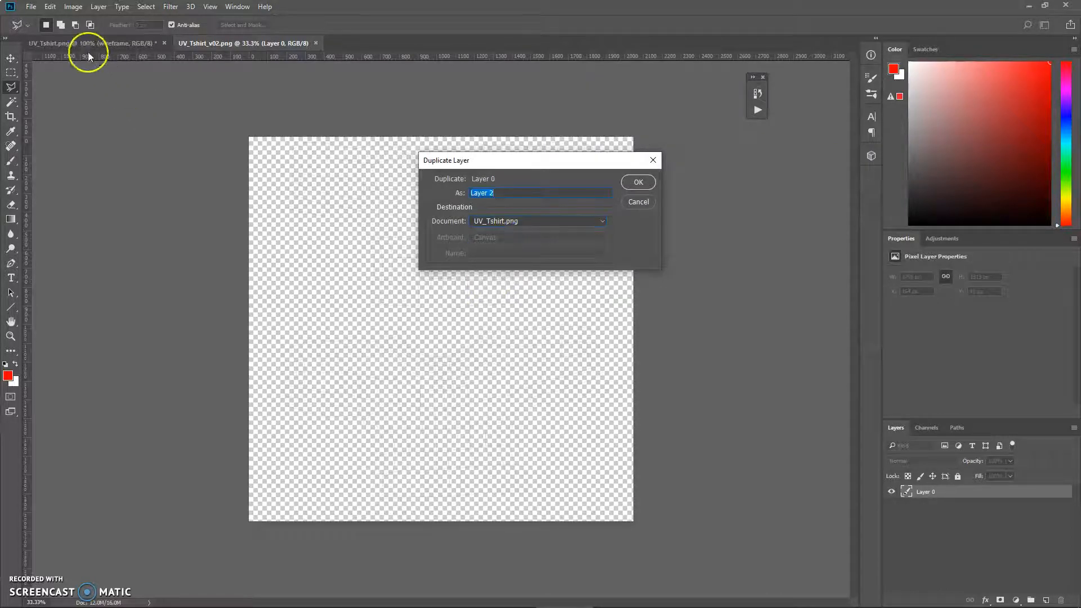
click(638, 182)
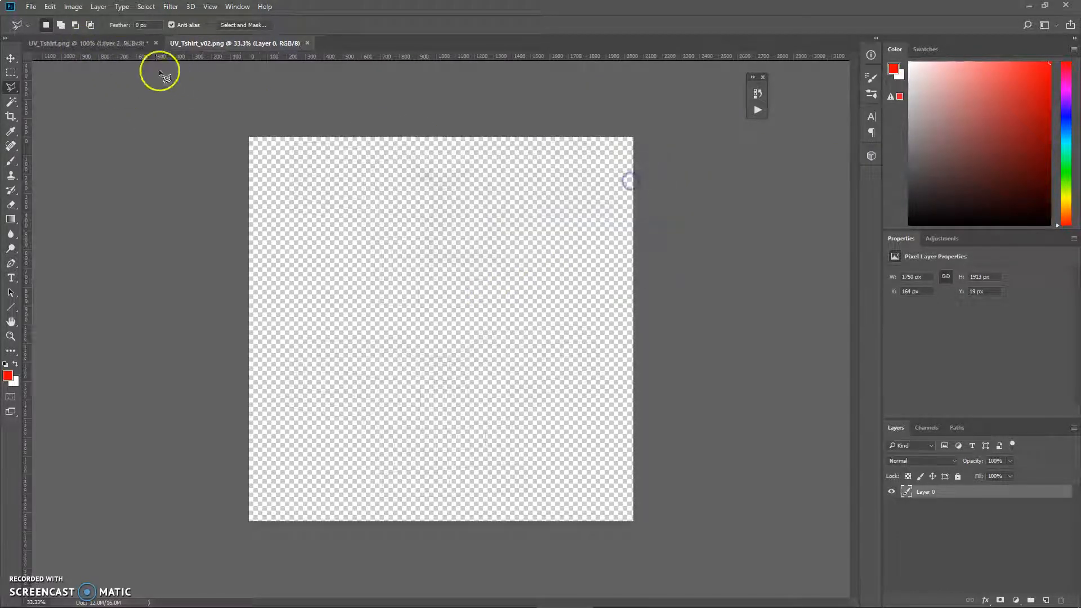
Rename the duplicated layer in UV_Tshirt.png to wireframe_v02 and give it the wireframe layer's stroke effect.
click(119, 42)
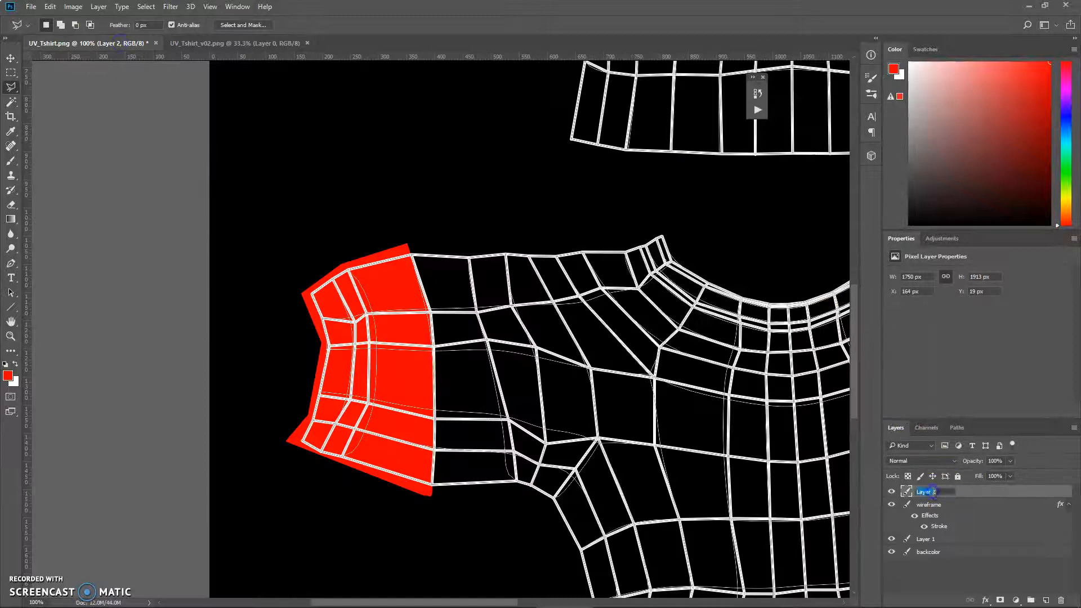
click(972, 501)
drag(1060, 504, 1061, 493)
double_click(1061, 493)
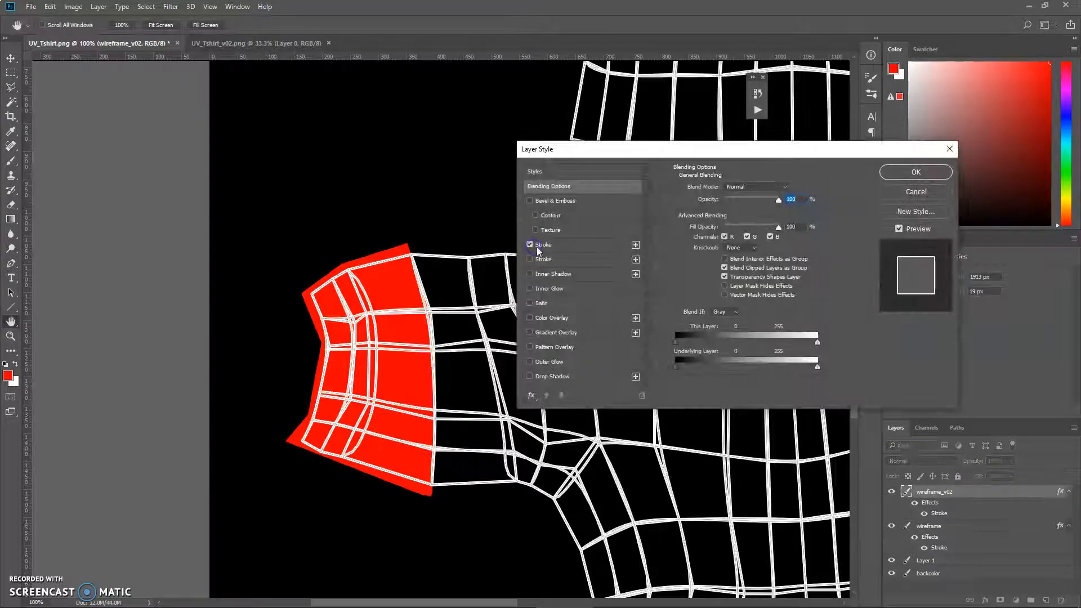
click(580, 244)
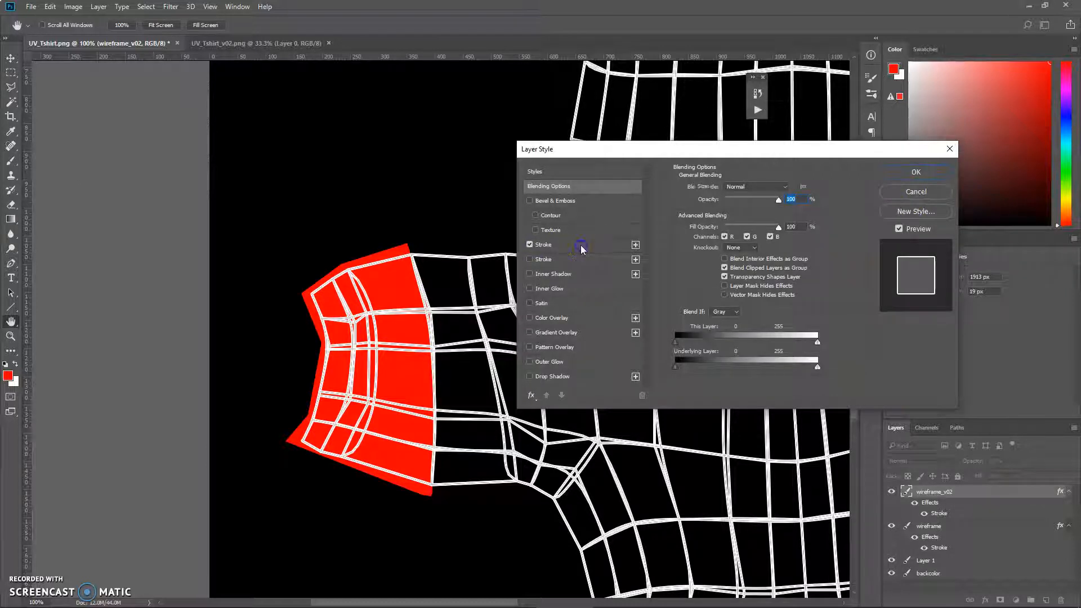
click(905, 178)
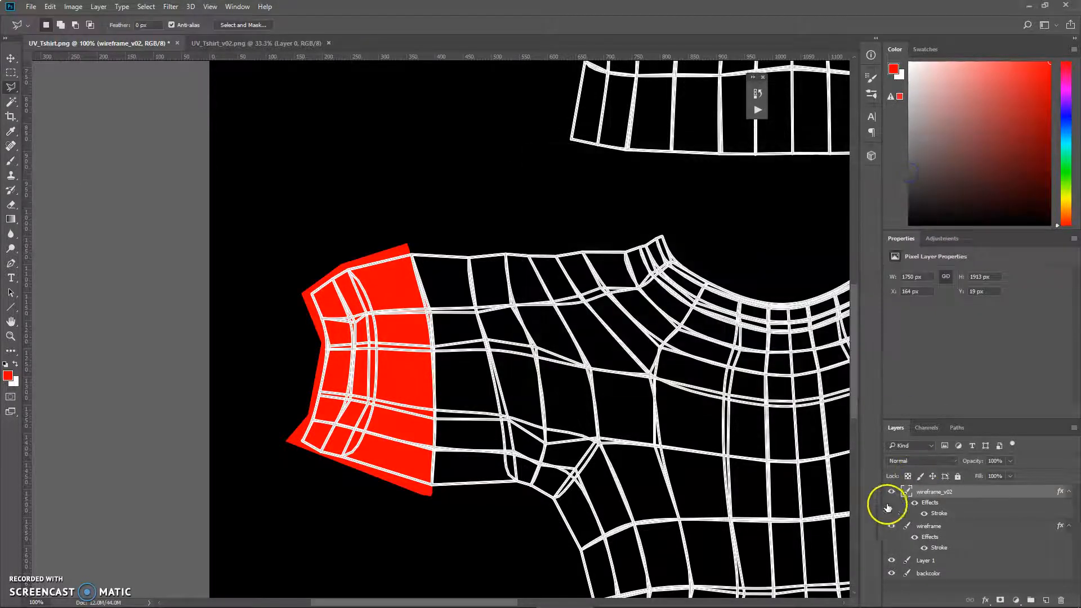
Hide the original wireframe layer and inspect the red cuff edge against the smoothed wireframe.
click(892, 526)
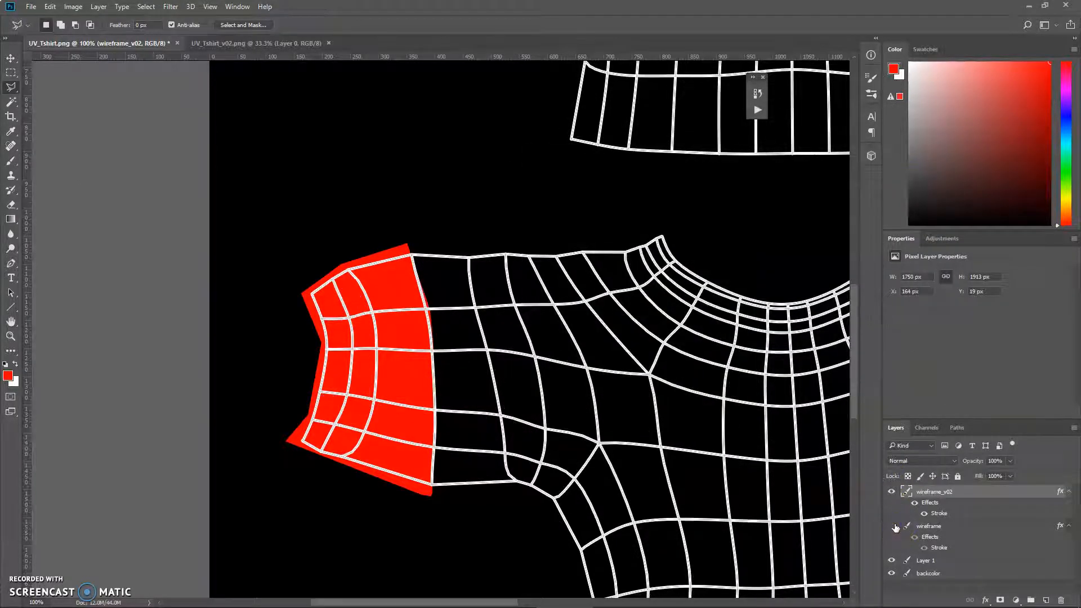
alt+scroll(463, 354, up, 4)
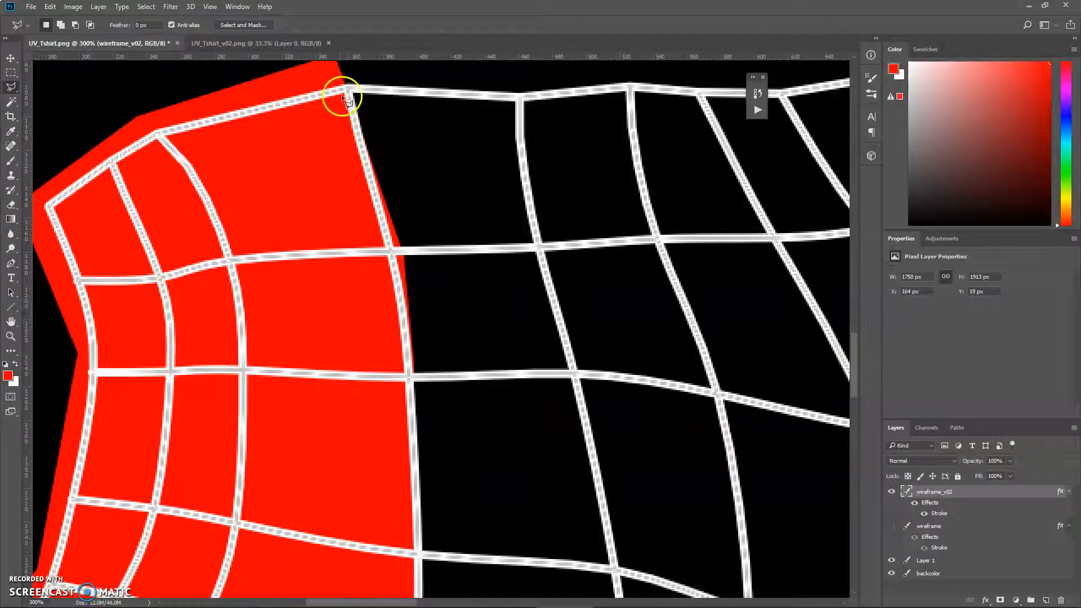
alt+scroll(353, 97, down, 1)
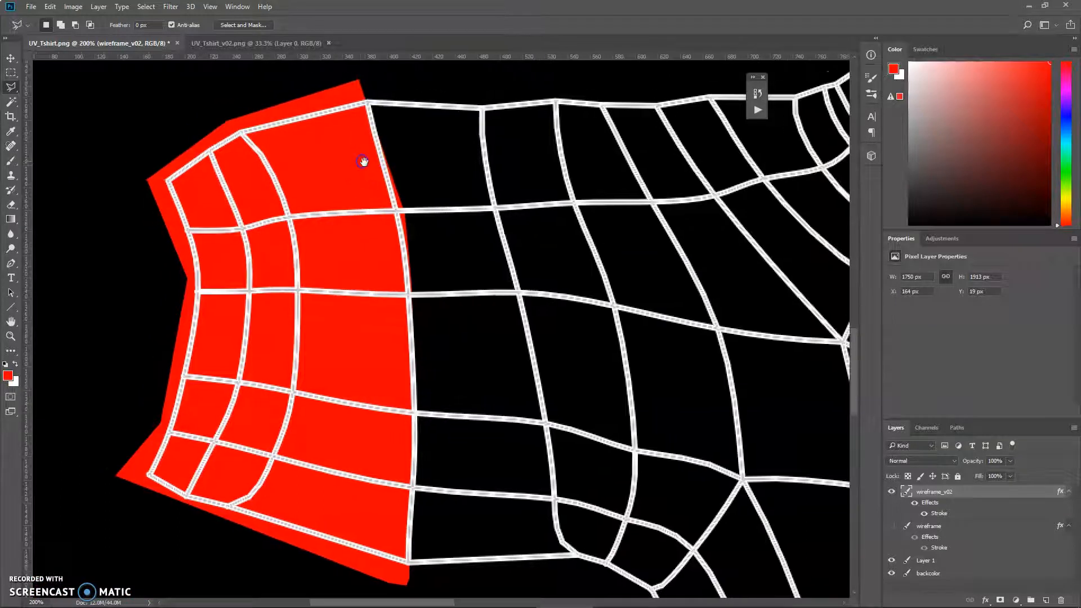
alt+scroll(367, 114, down, 1)
drag(418, 205, 523, 265)
Erase the red on Layer 1 that extends past the smoothed cuff line along its upper part, using a polygonal selection.
click(938, 561)
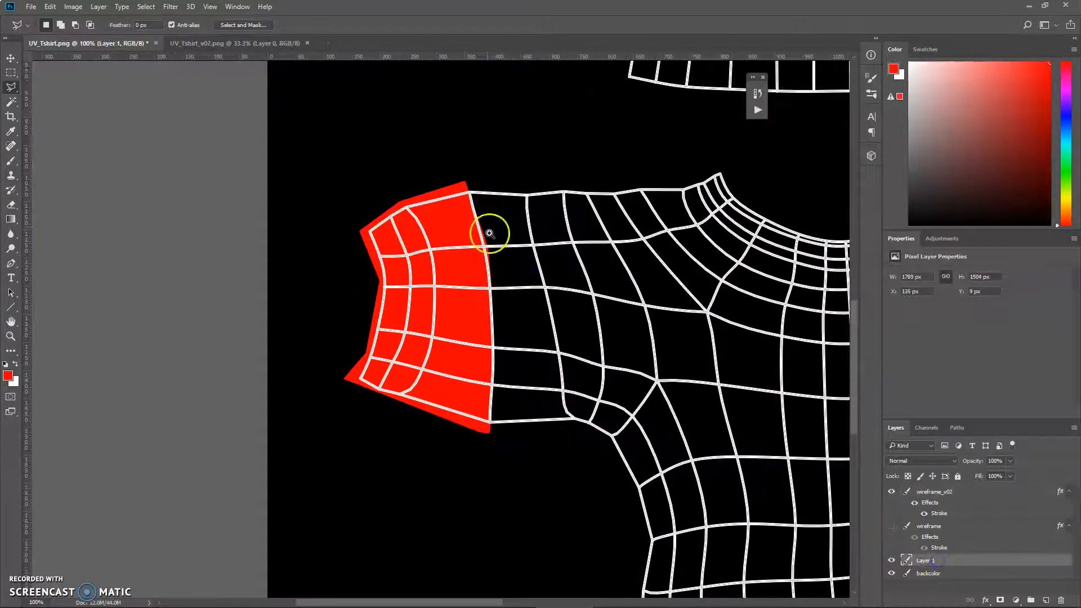
alt+scroll(488, 230, up, 1)
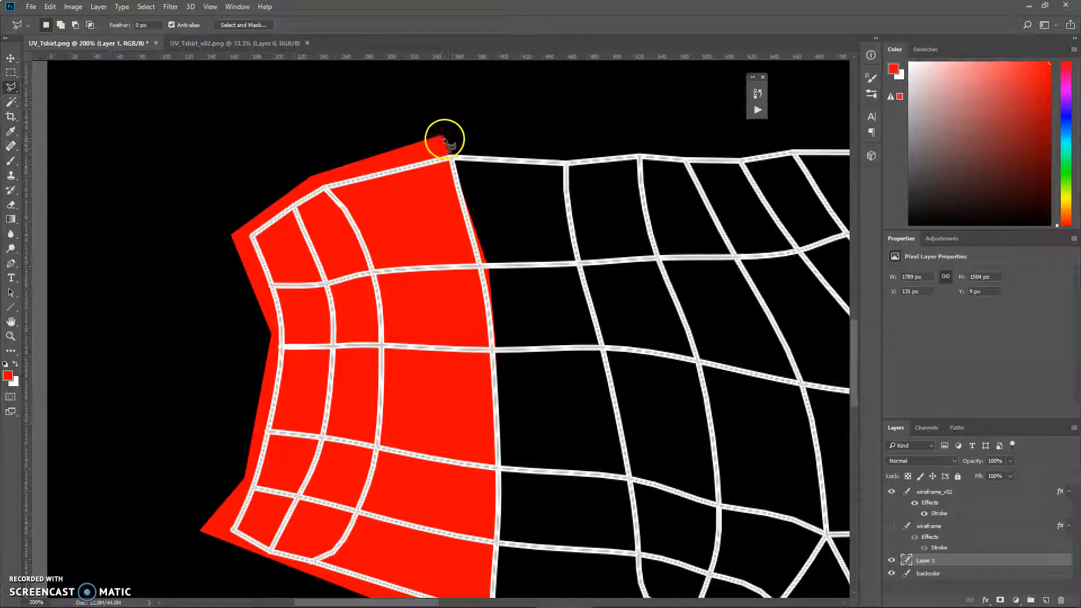
click(448, 158)
click(484, 295)
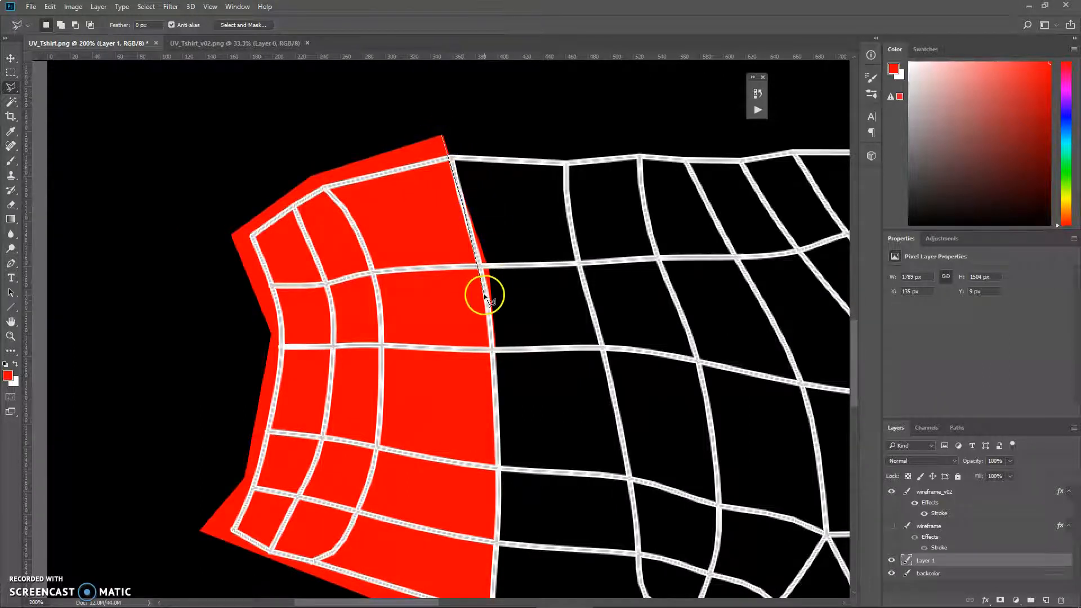
click(480, 267)
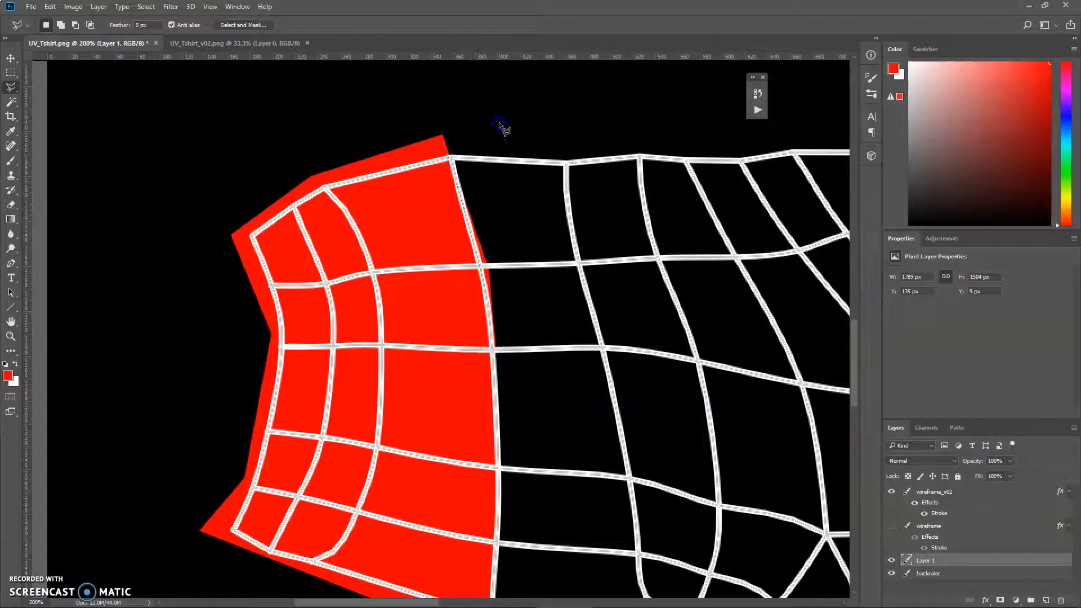
key(Delete)
key(ctrl+d)
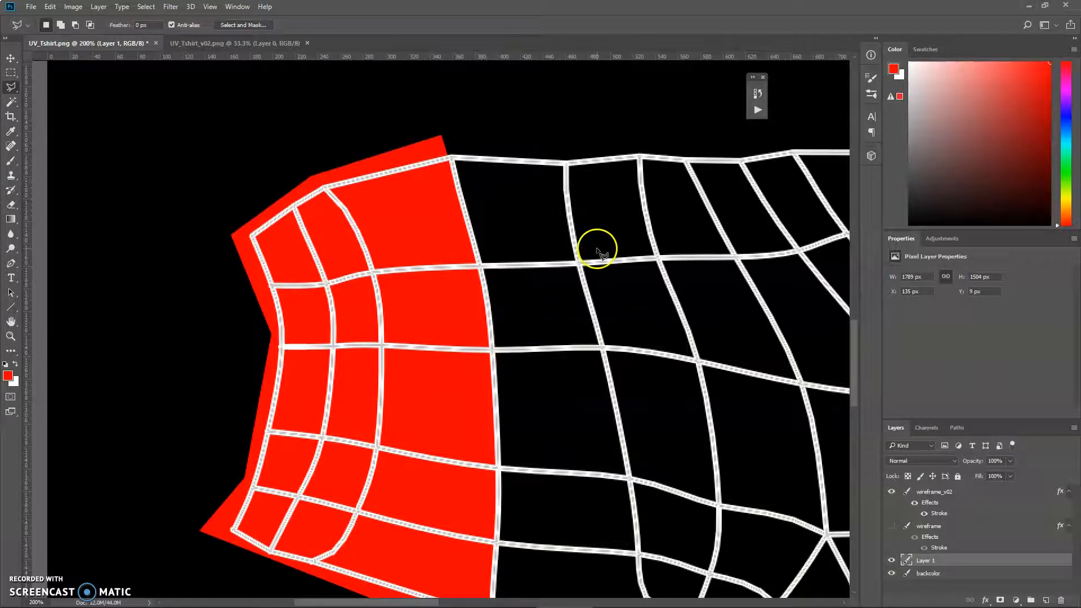
Erase the red on Layer 1 that extends past the smoothed inner line of the upper shirt's right-hand cuff, using a polygonal selection.
drag(770, 338, 269, 239)
drag(756, 357, 225, 299)
alt+click(404, 310)
alt+click(405, 309)
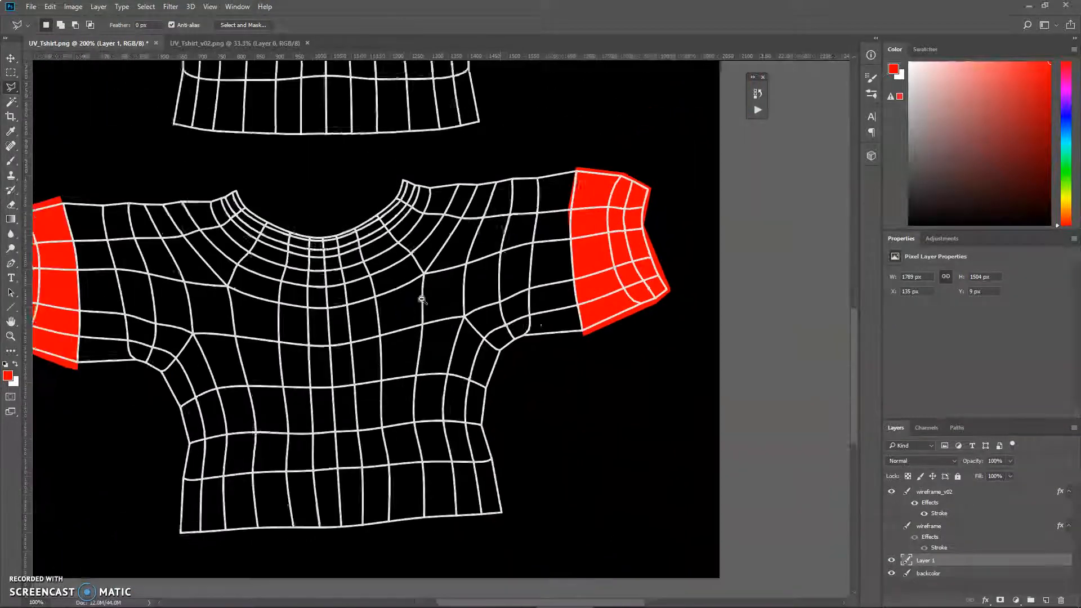
drag(473, 344, 446, 557)
ctrl+click(521, 253)
ctrl+click(521, 253)
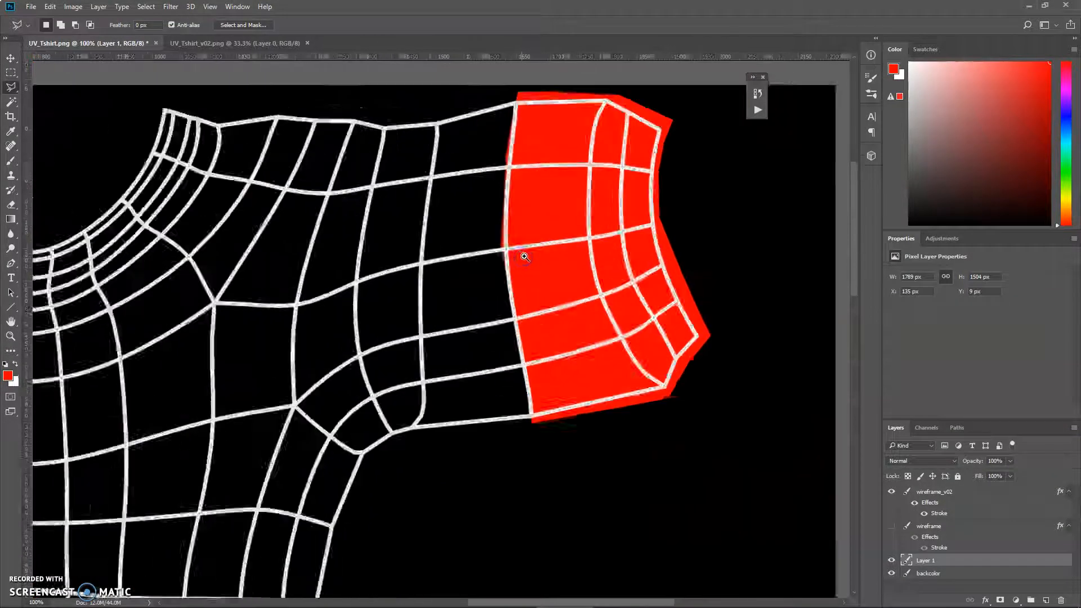
drag(506, 224, 547, 344)
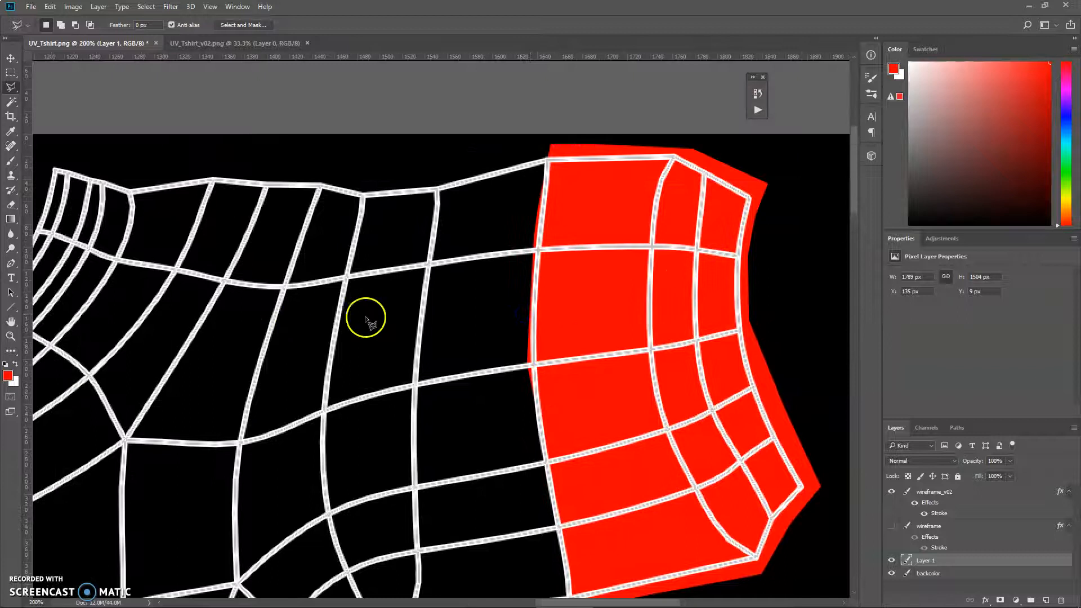
click(494, 143)
click(454, 388)
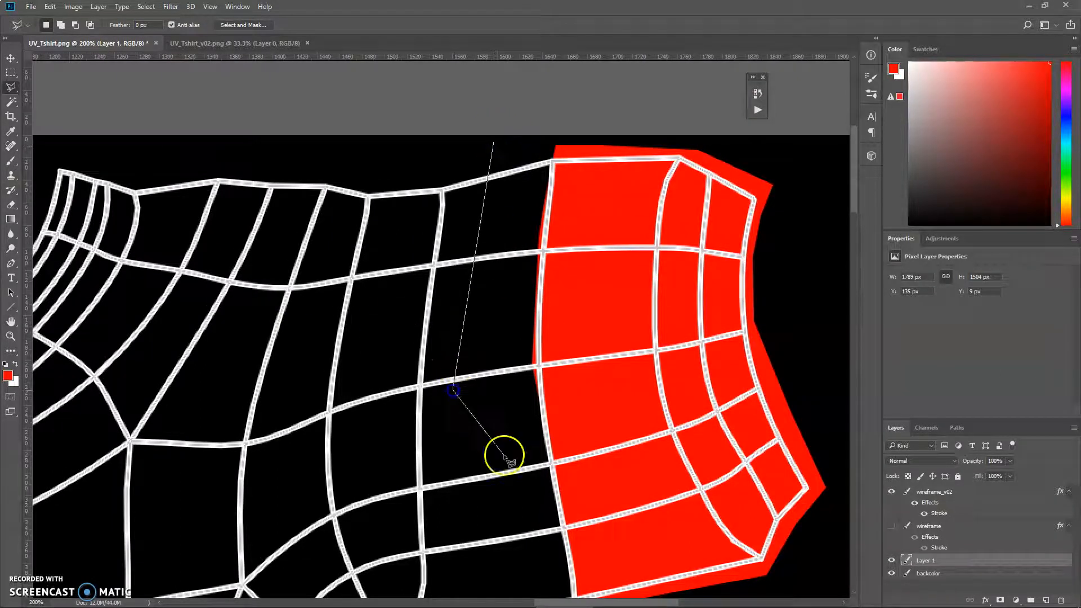
click(545, 435)
click(539, 359)
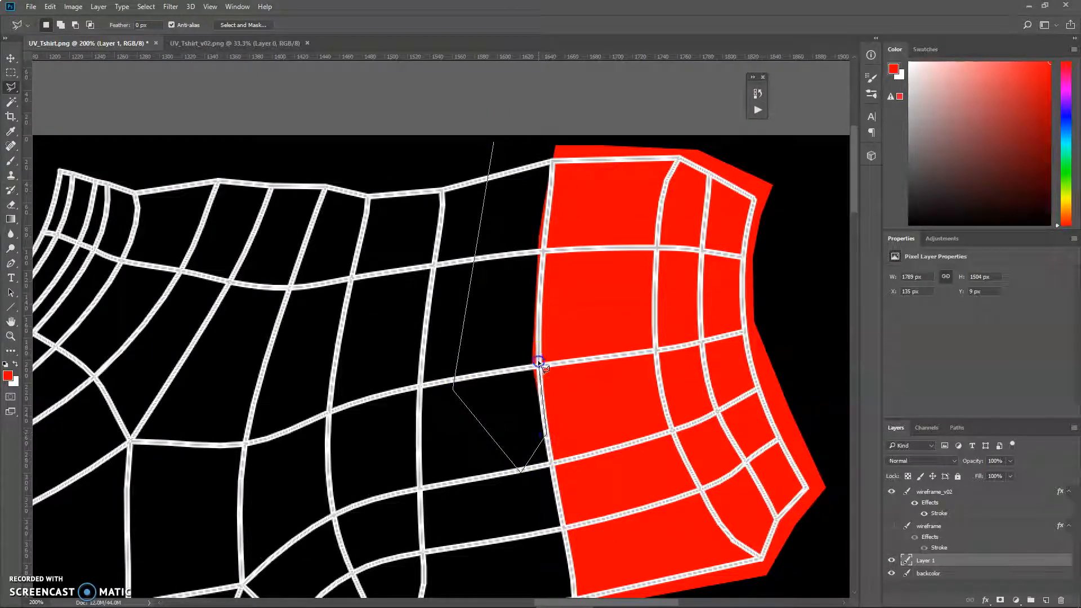
double_click(555, 139)
key(Delete)
key(ctrl+d)
Inspect the remaining red cuffs on both shirt halves against the smoothed wireframe.
alt+click(532, 235)
alt+click(532, 237)
drag(358, 395, 634, 145)
ctrl+click(496, 271)
drag(555, 258, 527, 274)
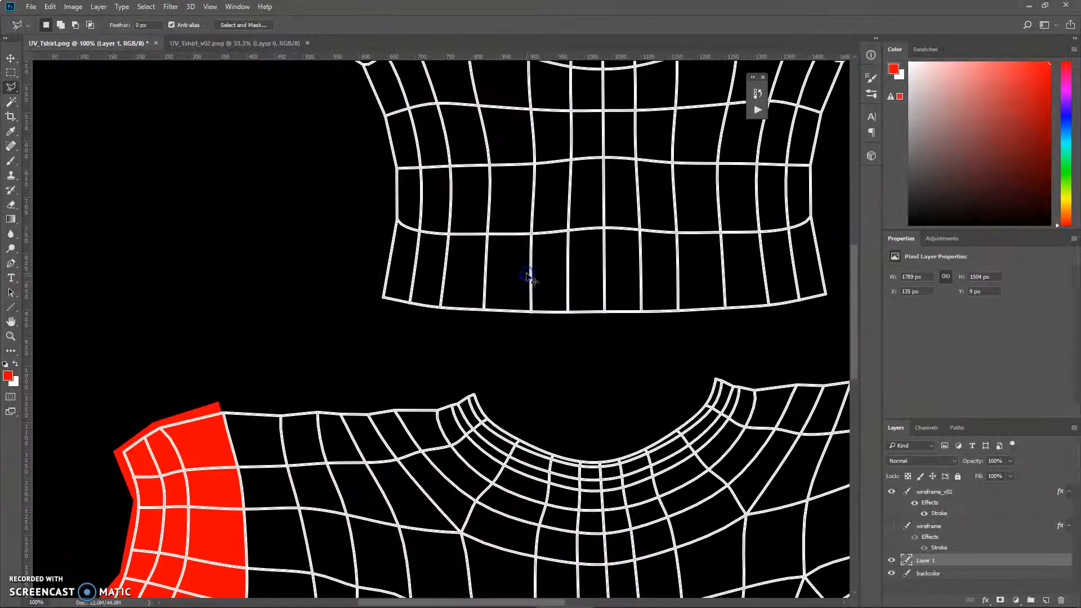
ctrl+click(526, 274)
ctrl+click(526, 274)
alt+click(530, 278)
alt+click(529, 278)
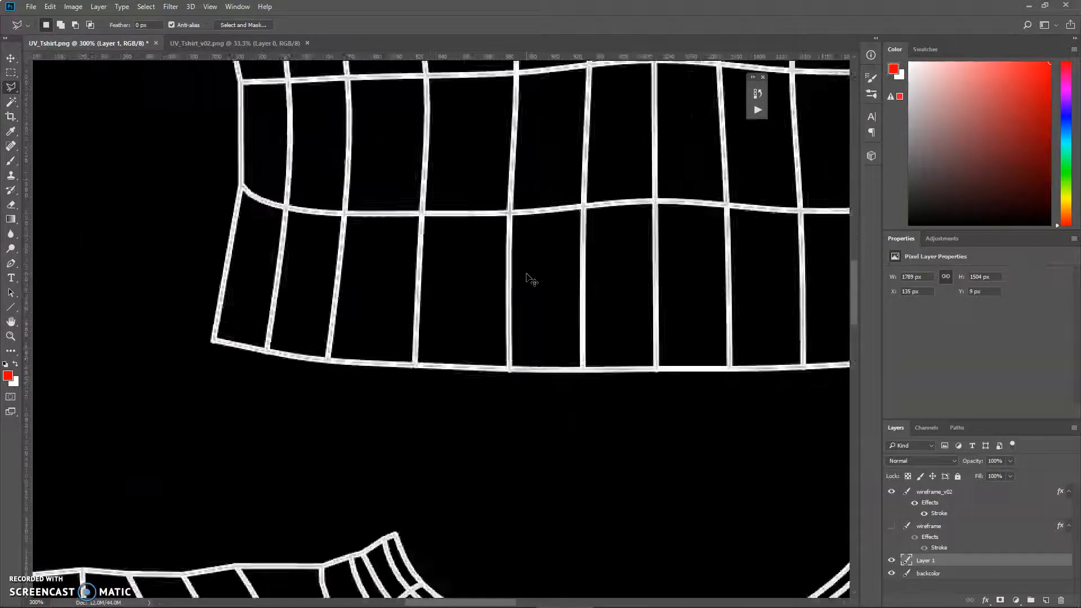
alt+click(529, 278)
alt+click(529, 278)
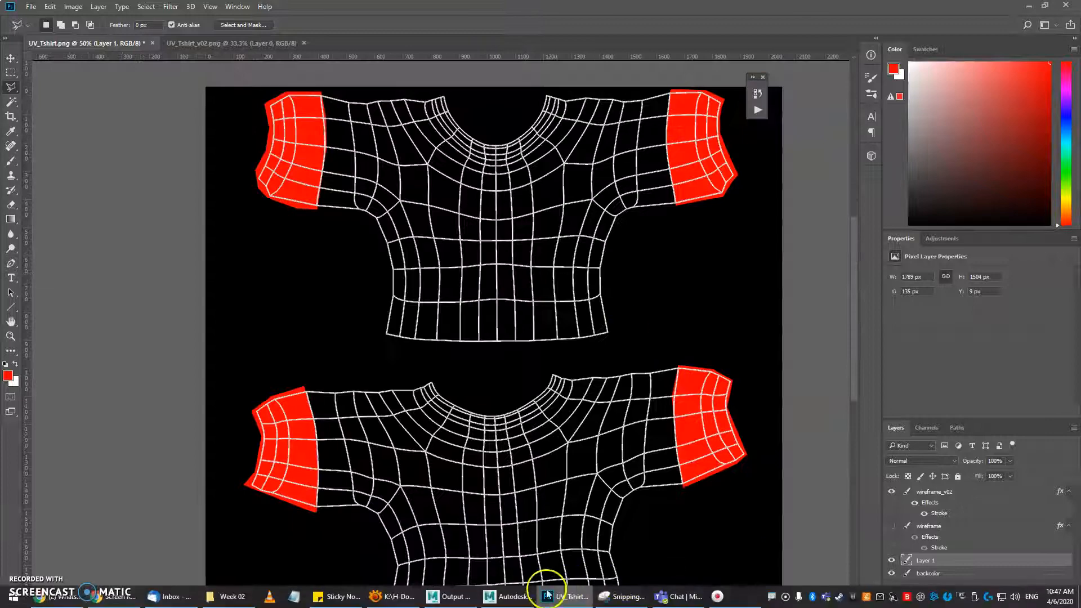
Switch to Maya, dismiss the UV Editor and compare the T-shirt's red cuff in unsmoothed display and smooth preview.
click(551, 586)
drag(782, 148, 426, 177)
click(862, 176)
right_drag(480, 203, 533, 186)
alt+drag(405, 224, 423, 244)
key(1)
key(3)
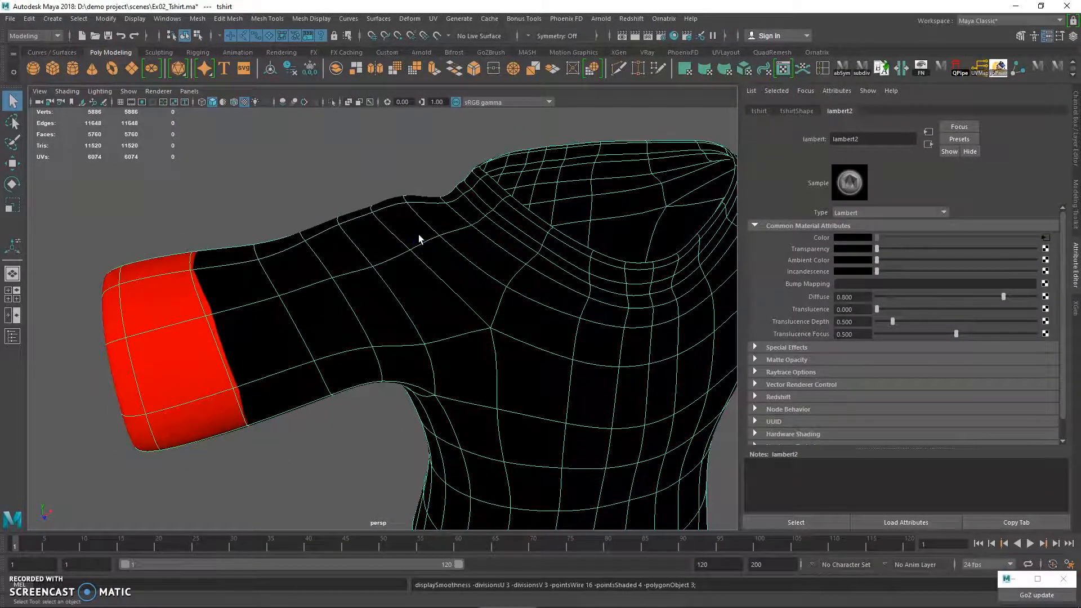
key(1)
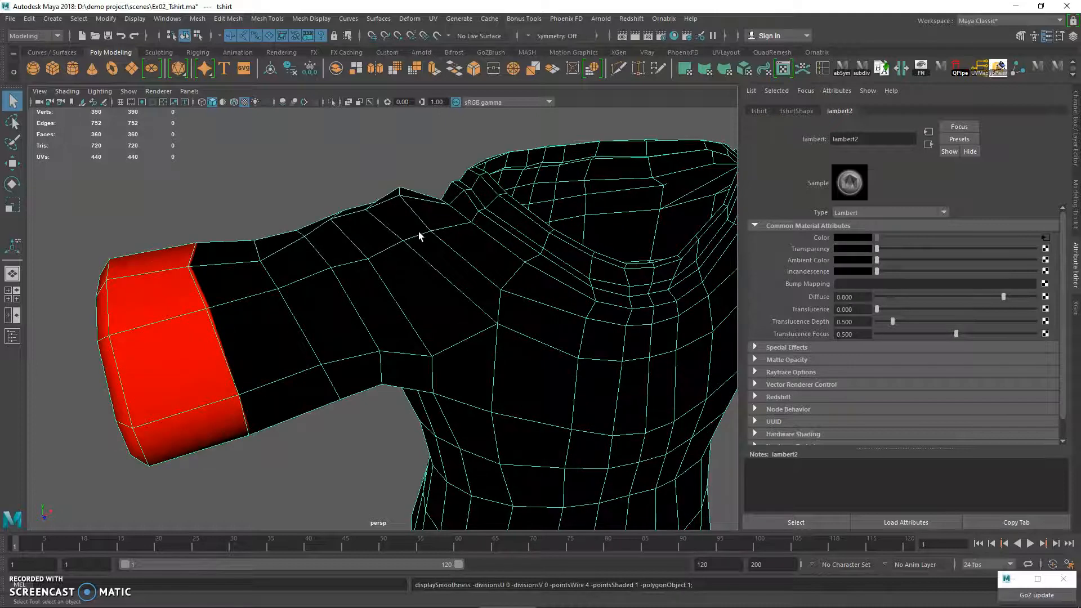
alt+drag(447, 266, 413, 249)
key(3)
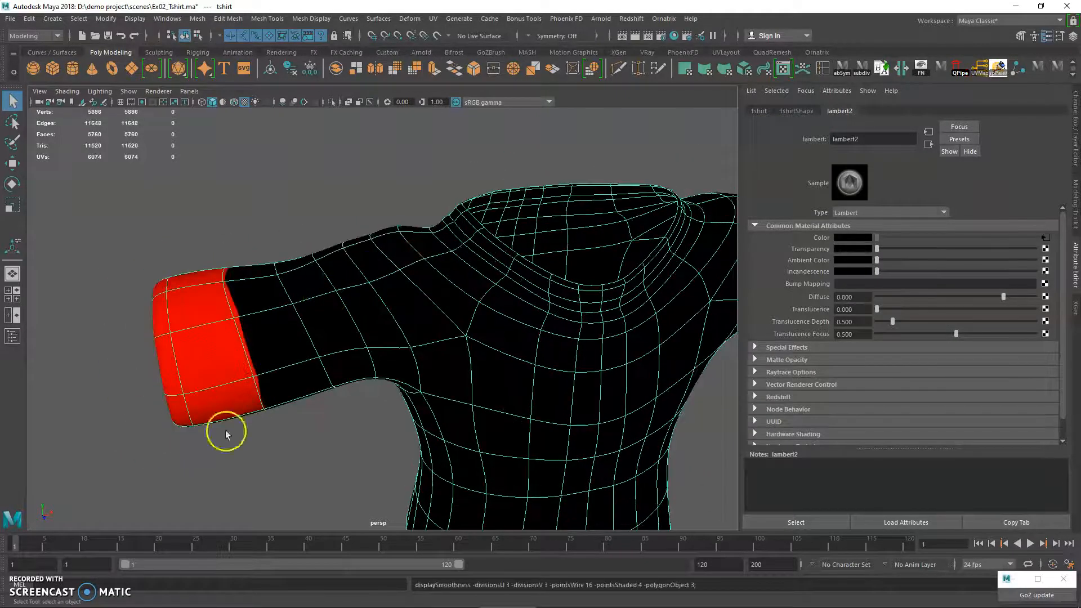
Open the UV Editor and compare the T-shirt's UV layout in smooth preview and unsmoothed display, then dismiss it.
click(433, 19)
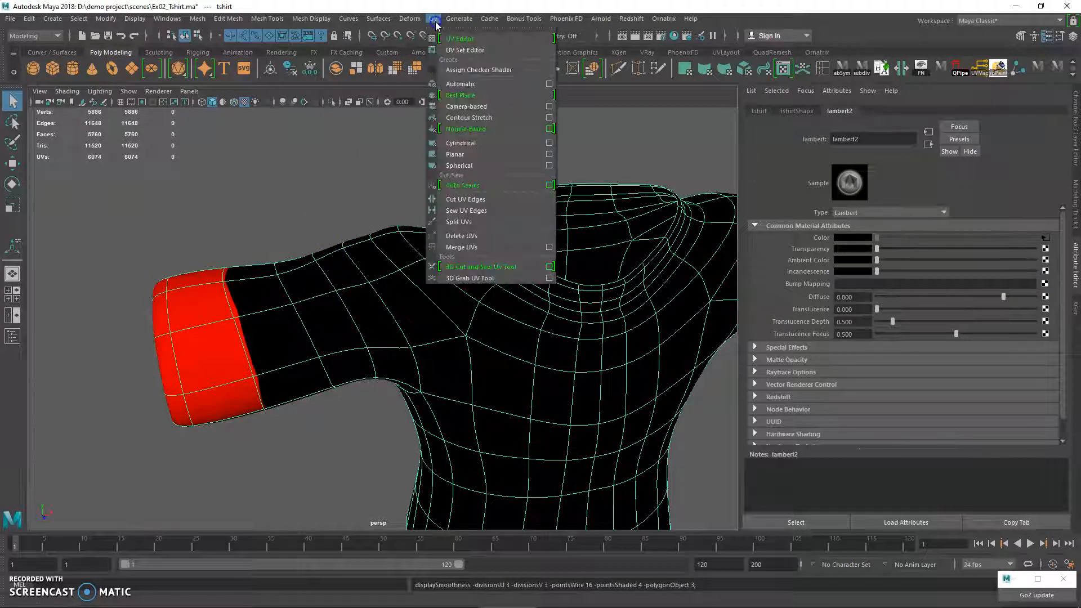
click(456, 34)
drag(415, 181, 665, 131)
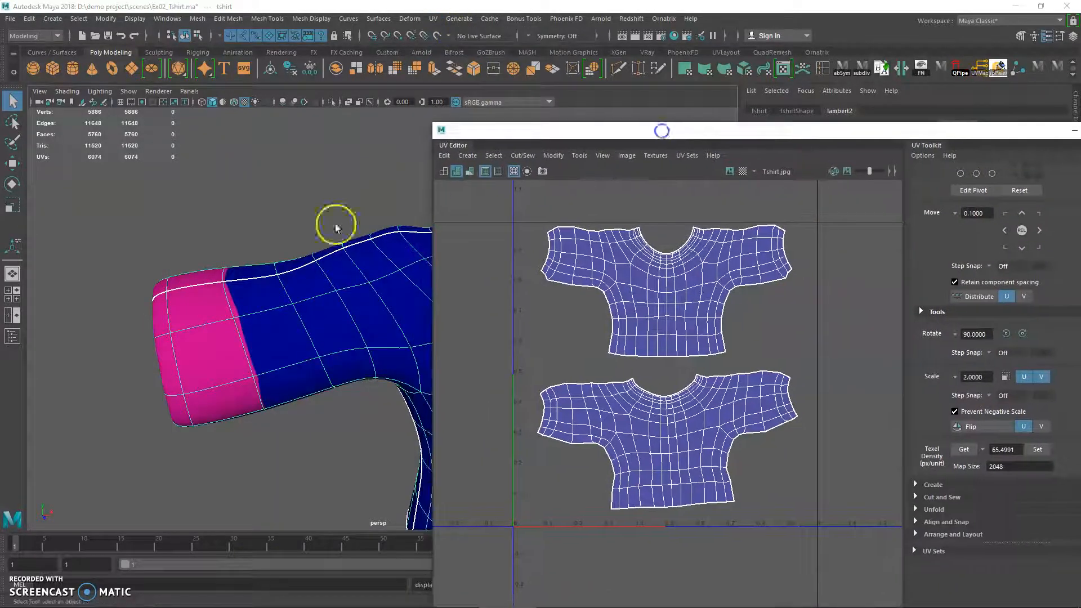
alt+middle_drag(327, 226, 193, 222)
click(638, 277)
key(1)
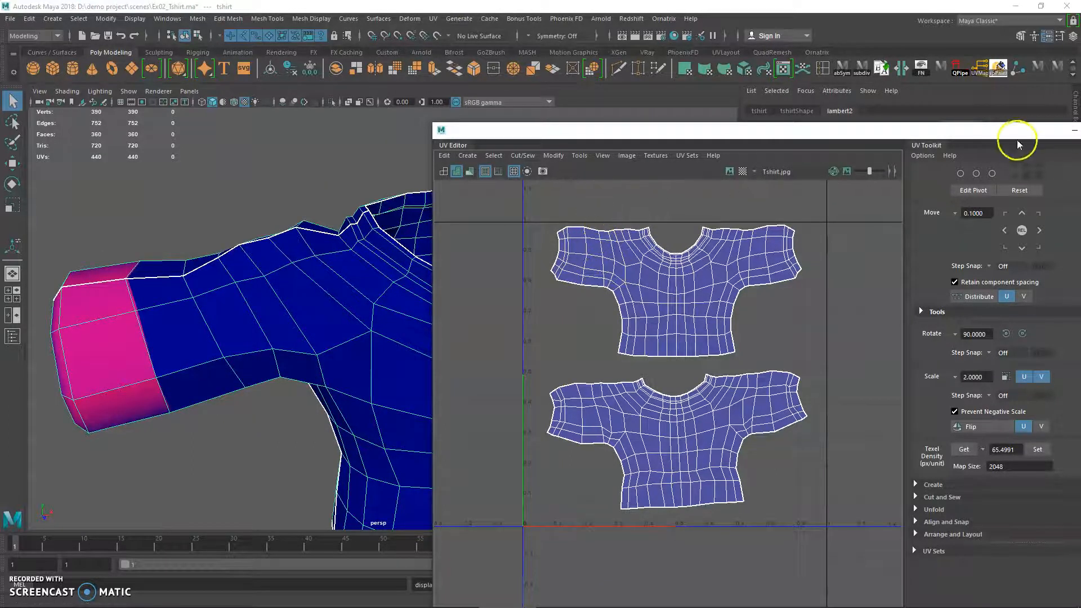
drag(1018, 141, 753, 133)
click(869, 133)
alt+drag(321, 338, 449, 314)
alt+drag(552, 201, 552, 231)
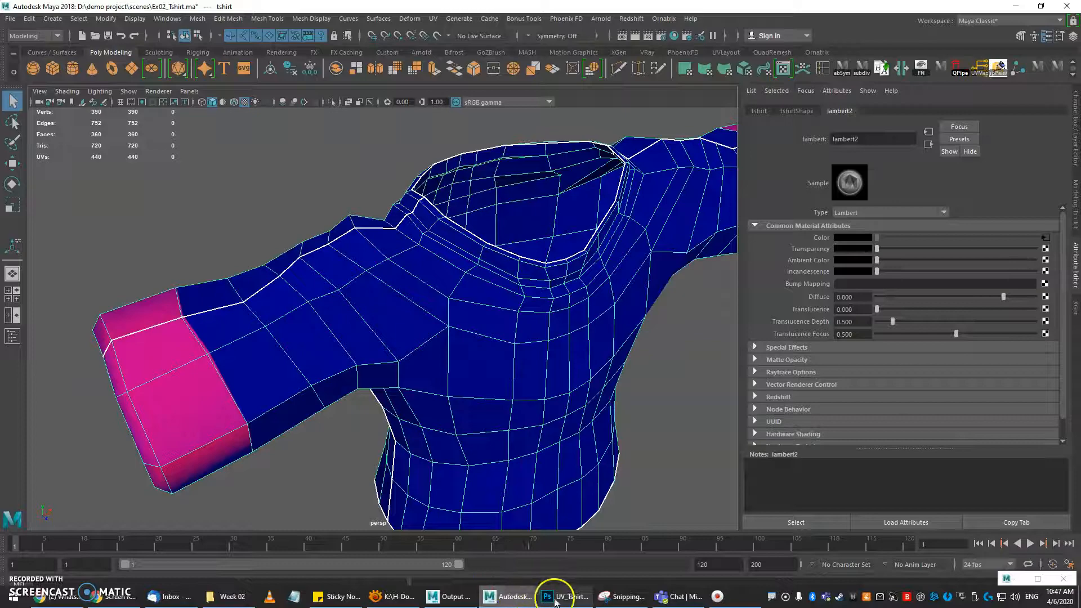
Switch to Photoshop, hide the wireframe_v02 layer and save the texture as JPEG UV_Tshirt_v02 in the demo project's textures folder.
click(554, 598)
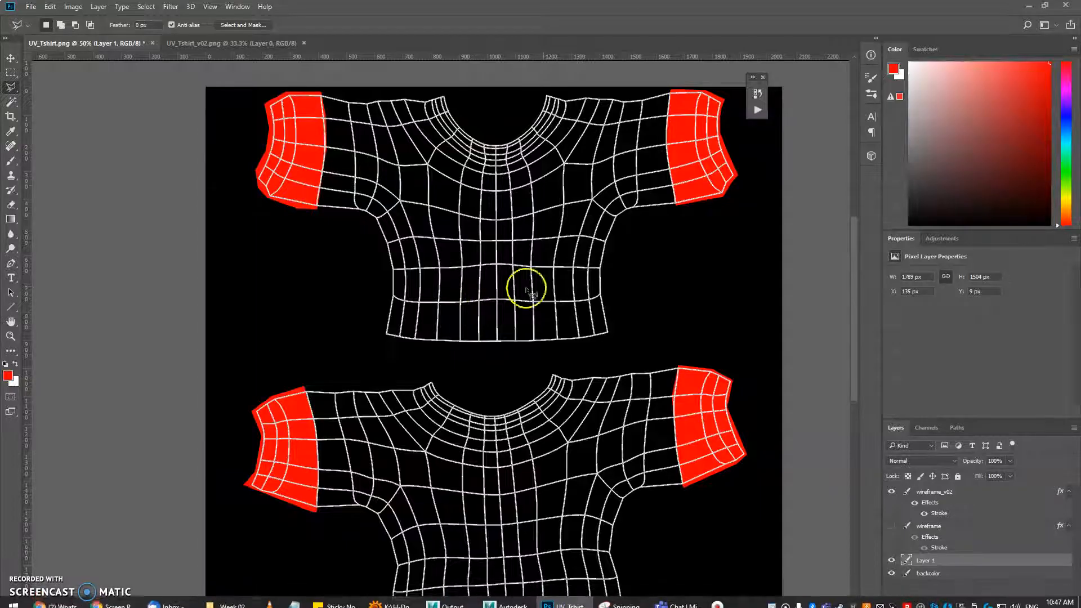
click(889, 496)
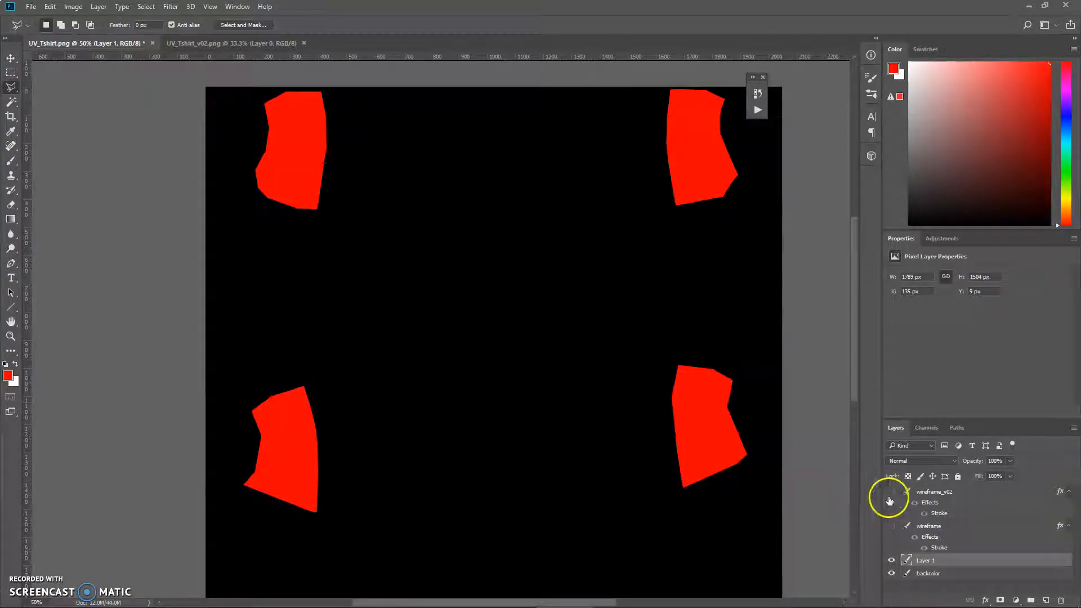
key(ctrl+shift+s)
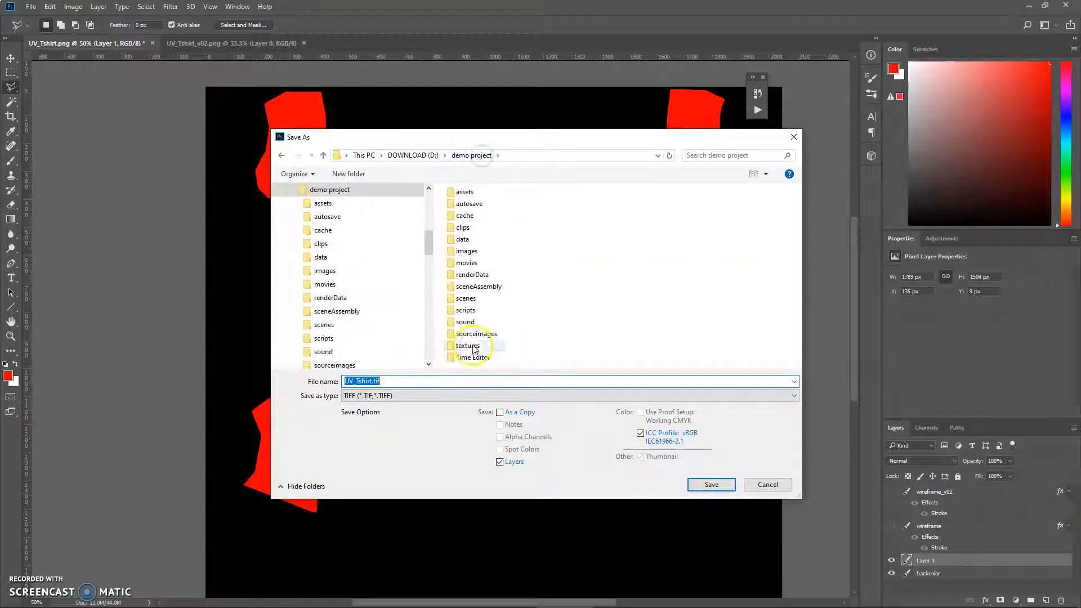
double_click(476, 344)
click(445, 394)
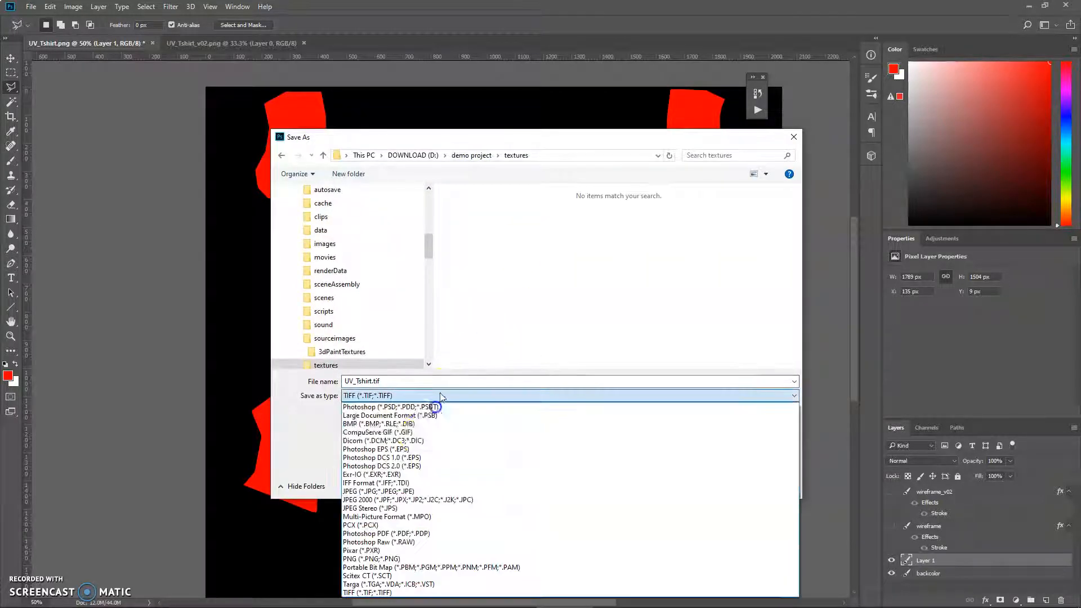
click(411, 491)
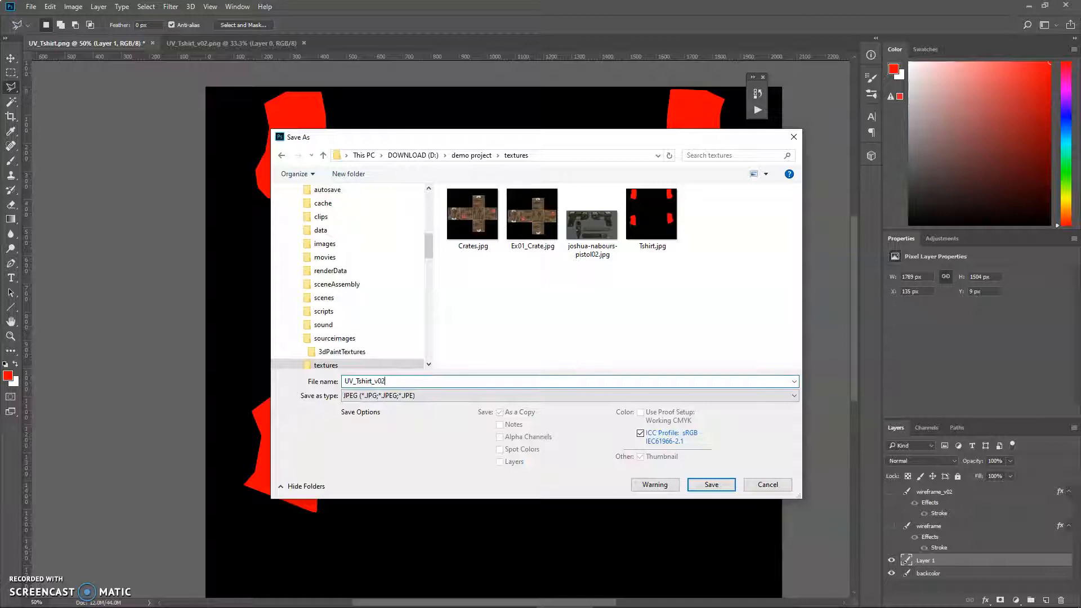
key(Return)
click(604, 160)
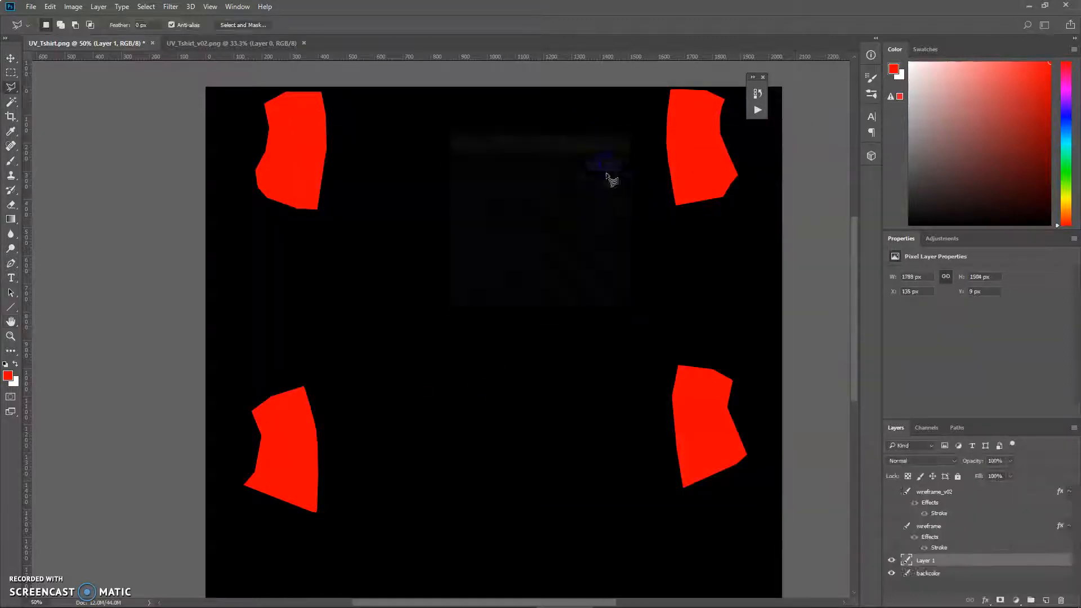
Switch to Maya and load UV_Tshirt_v02.jpg as the image of the file texture driving lambert2's color.
click(495, 590)
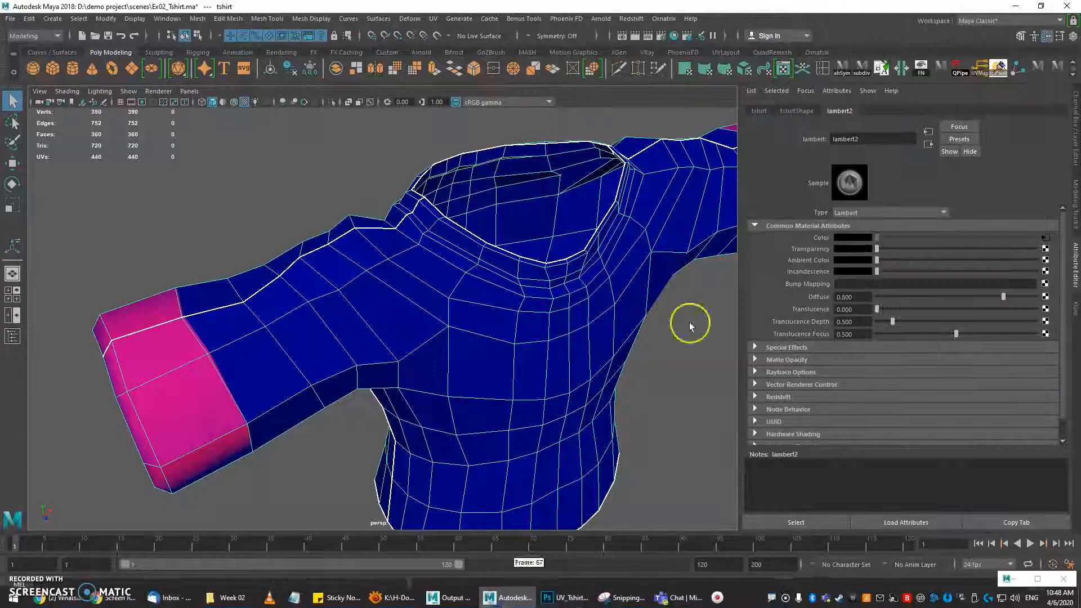
click(1046, 243)
click(1047, 264)
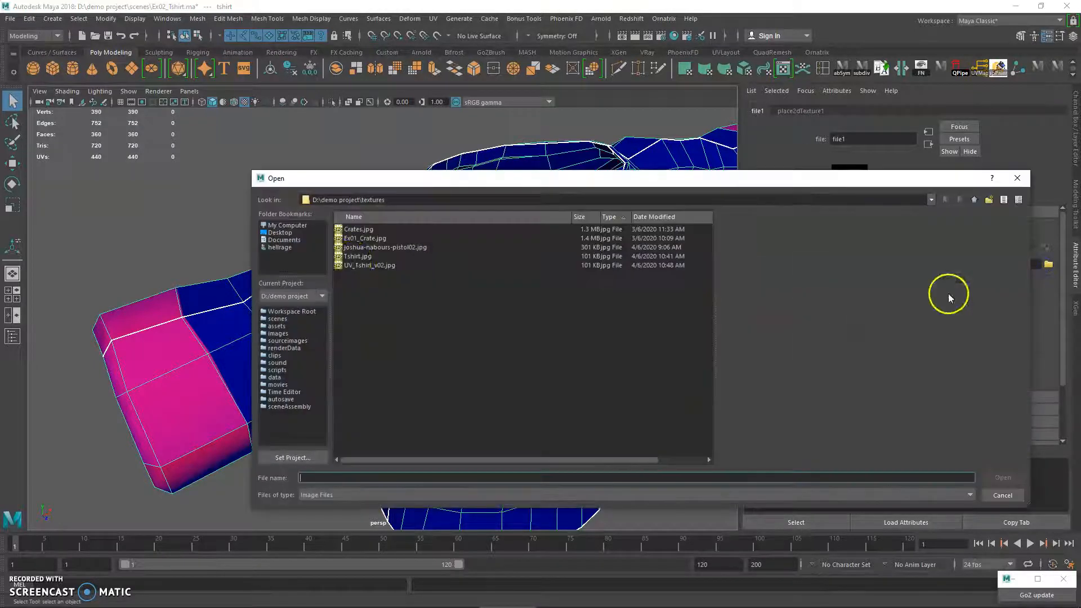
click(379, 266)
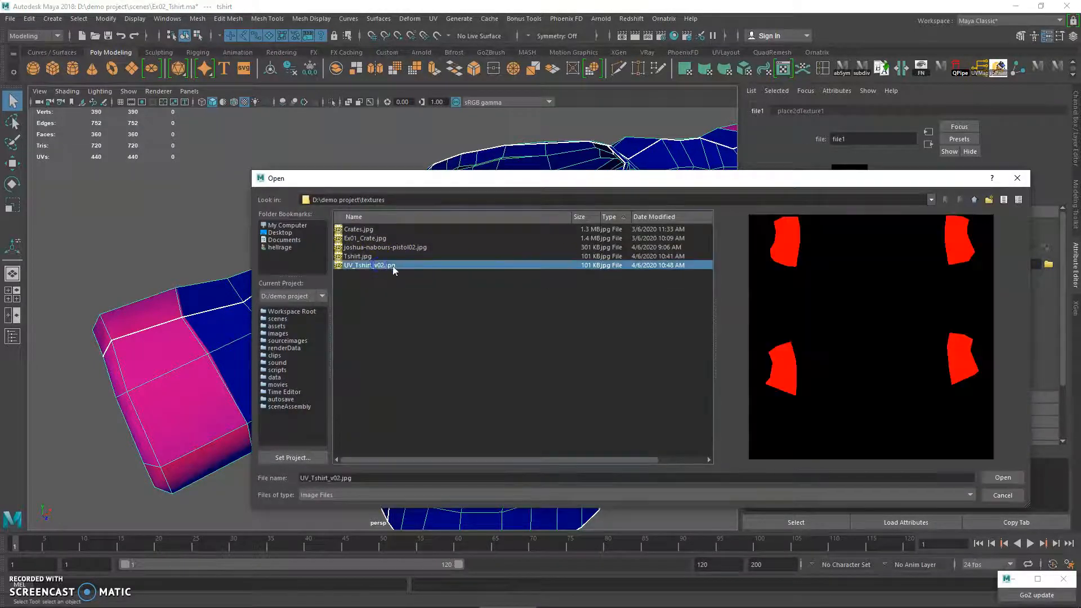
click(1001, 471)
Show the T-shirt in smooth preview and examine the red cuff's edge up close, with and without the mesh selected.
key(3)
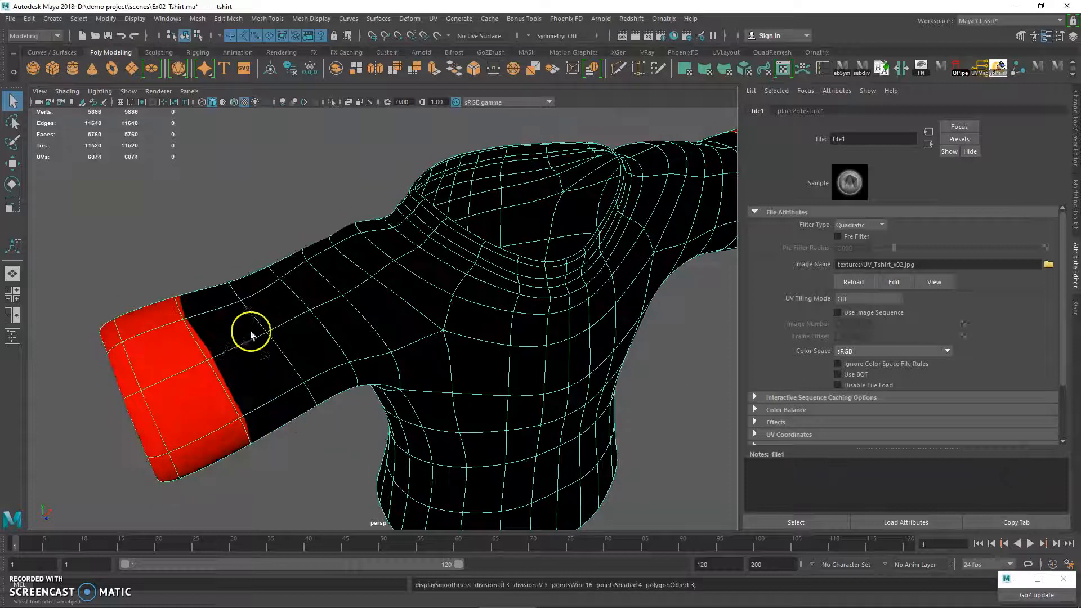
alt+drag(265, 452, 415, 350)
alt+right_drag(415, 350, 553, 343)
alt+drag(552, 343, 545, 378)
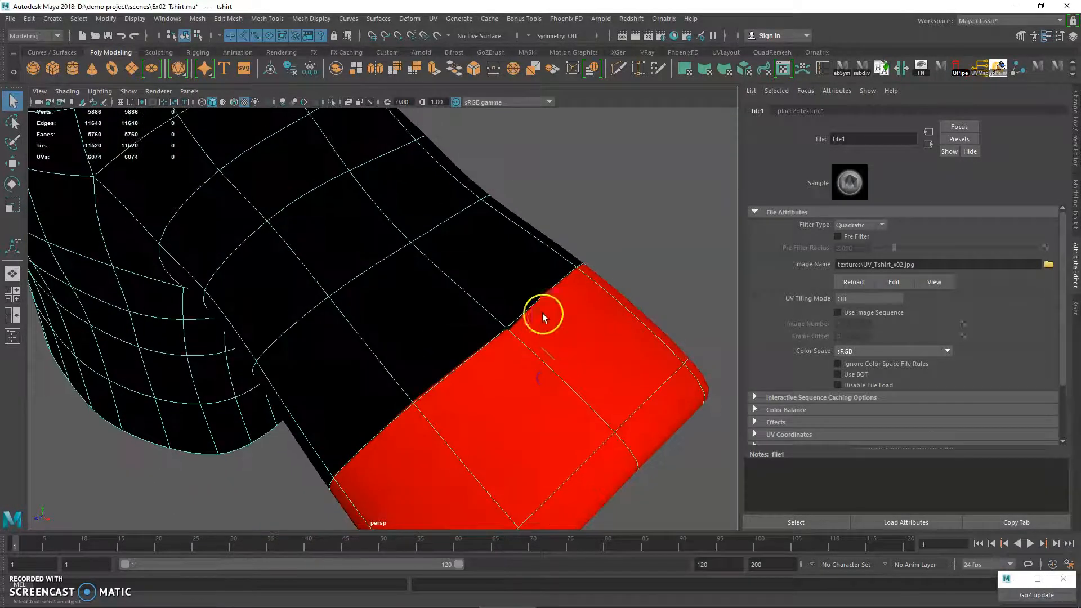
click(651, 244)
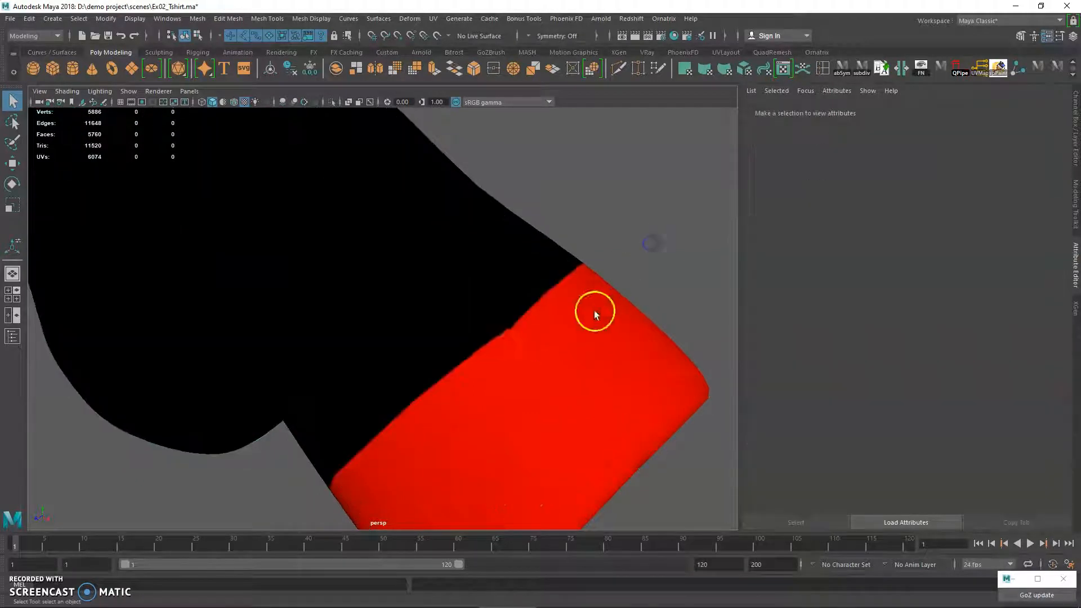
scroll(591, 312, up, 4)
click(536, 327)
alt+drag(563, 346, 459, 341)
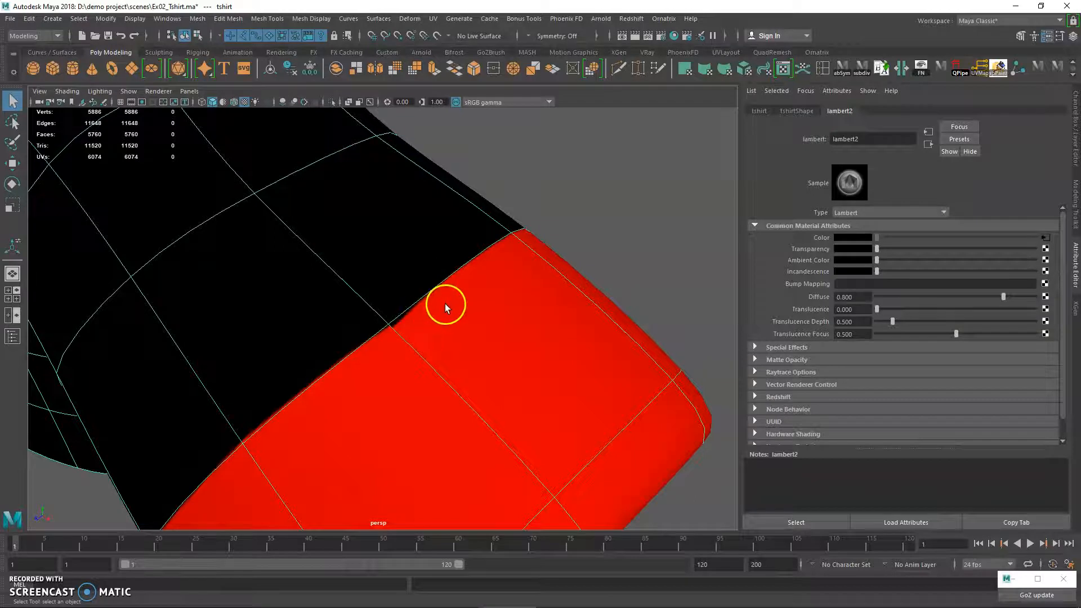
alt+drag(487, 321, 449, 316)
Select the two adjacent red cuff faces along the uneven border and locate them in the UV Editor.
right_click(458, 287)
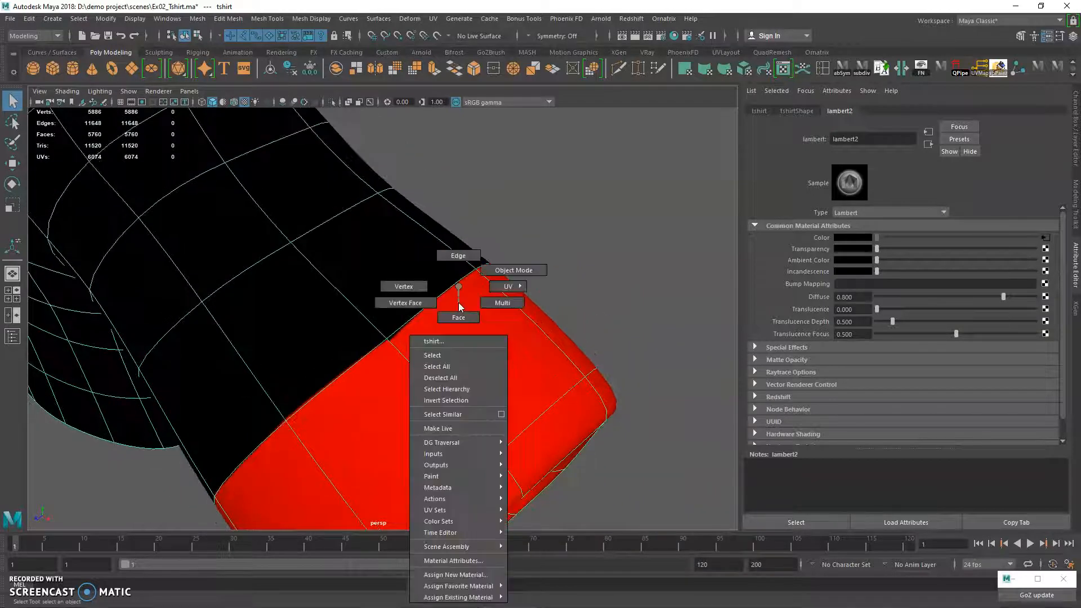
right_drag(458, 302, 458, 316)
click(450, 321)
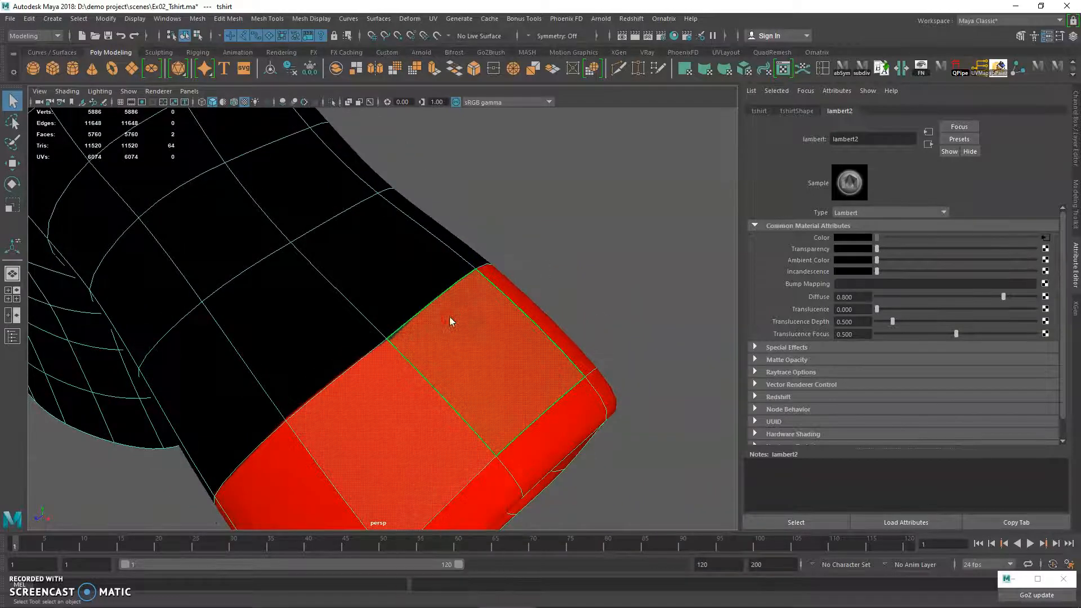
click(463, 316)
shift+click(393, 391)
click(435, 19)
click(459, 38)
drag(442, 133, 677, 159)
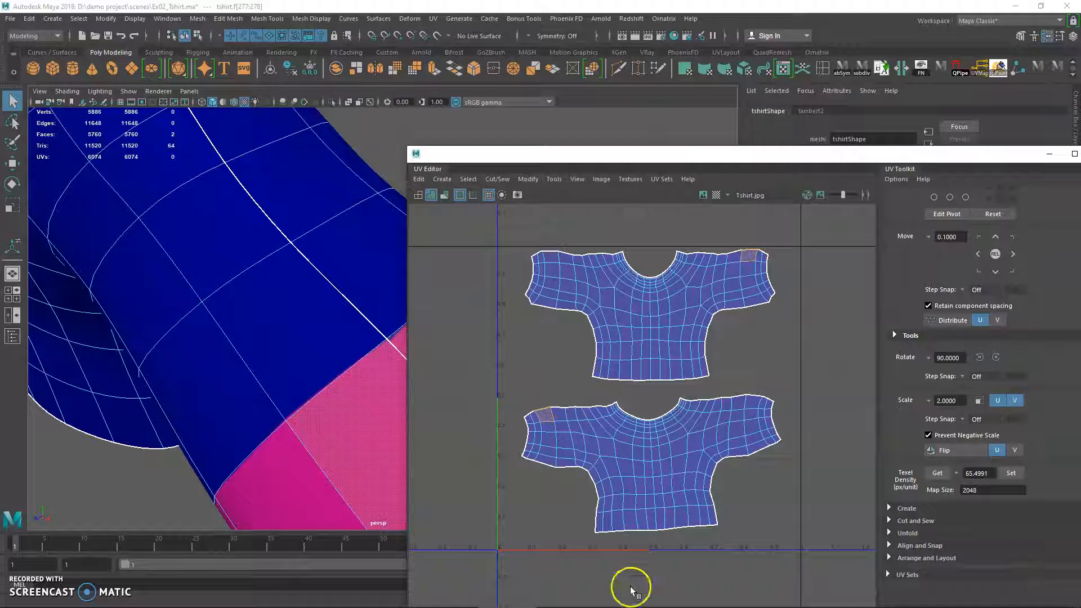
Switch to Photoshop, show the wireframe_v02 layer over the lower-left cuff and lower the layer's opacity to 25%.
click(563, 606)
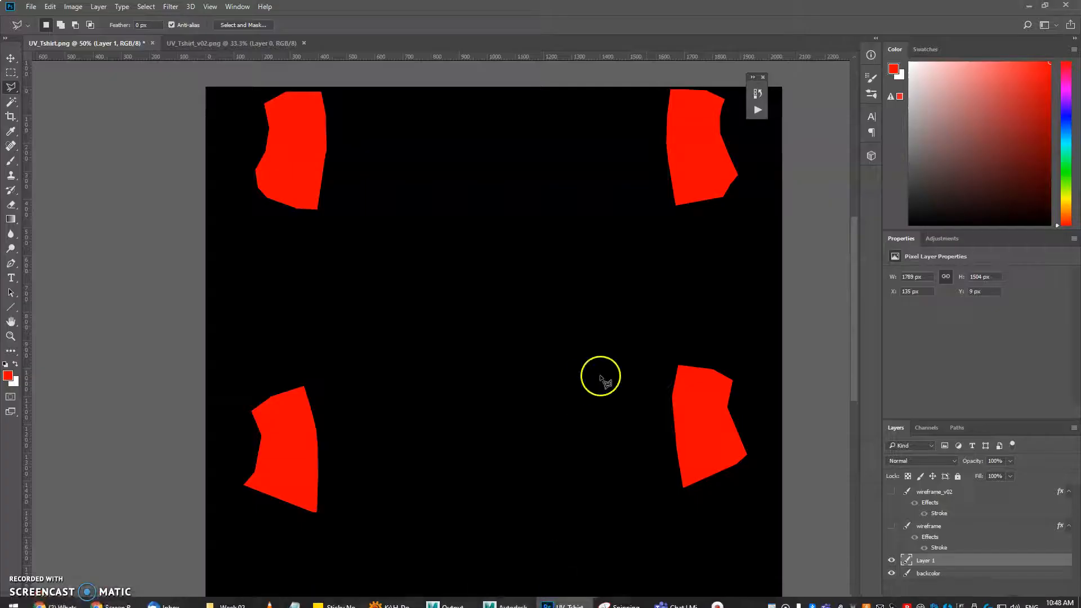
click(891, 493)
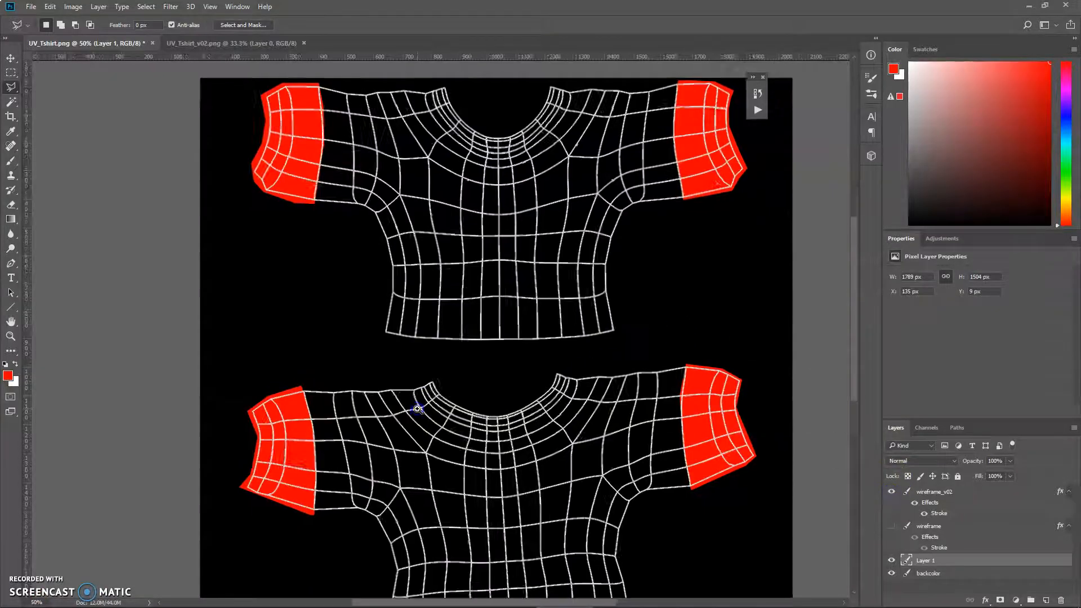
ctrl+click(362, 410)
ctrl+click(363, 410)
drag(177, 374, 379, 366)
click(930, 491)
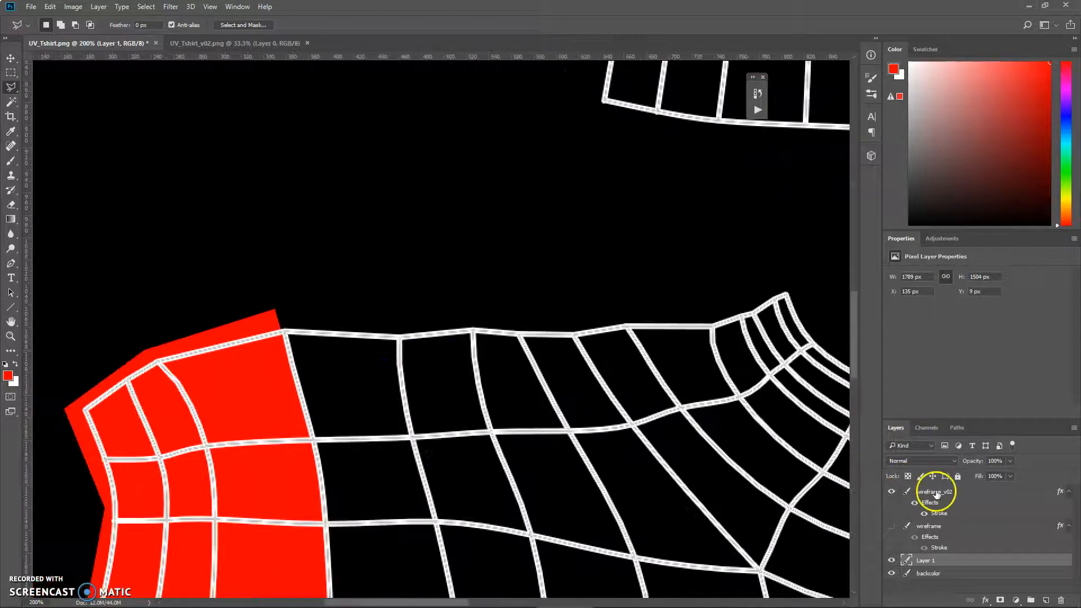
click(1009, 462)
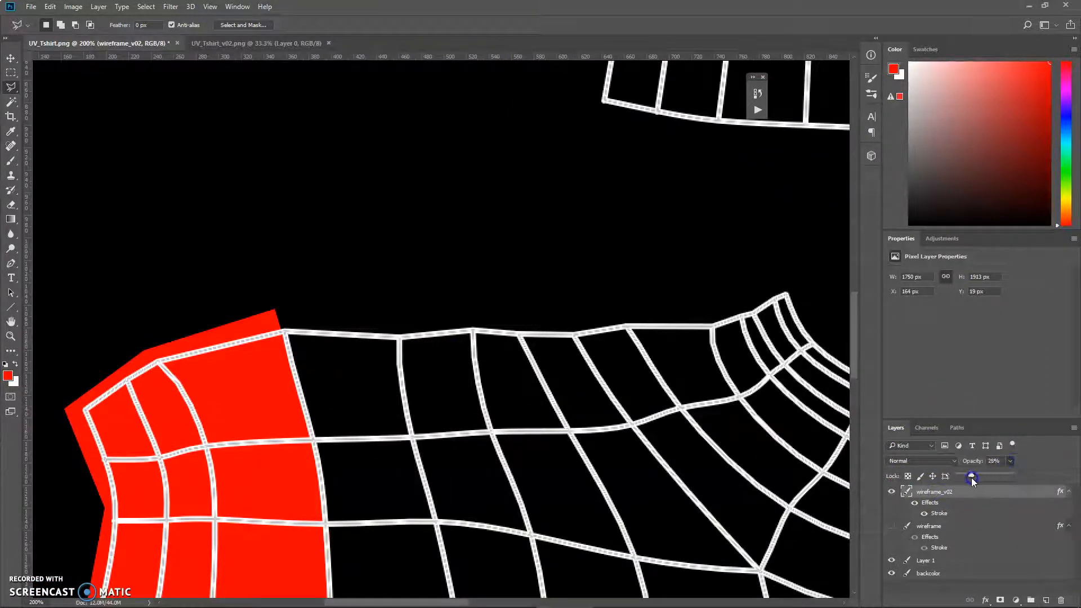
click(329, 360)
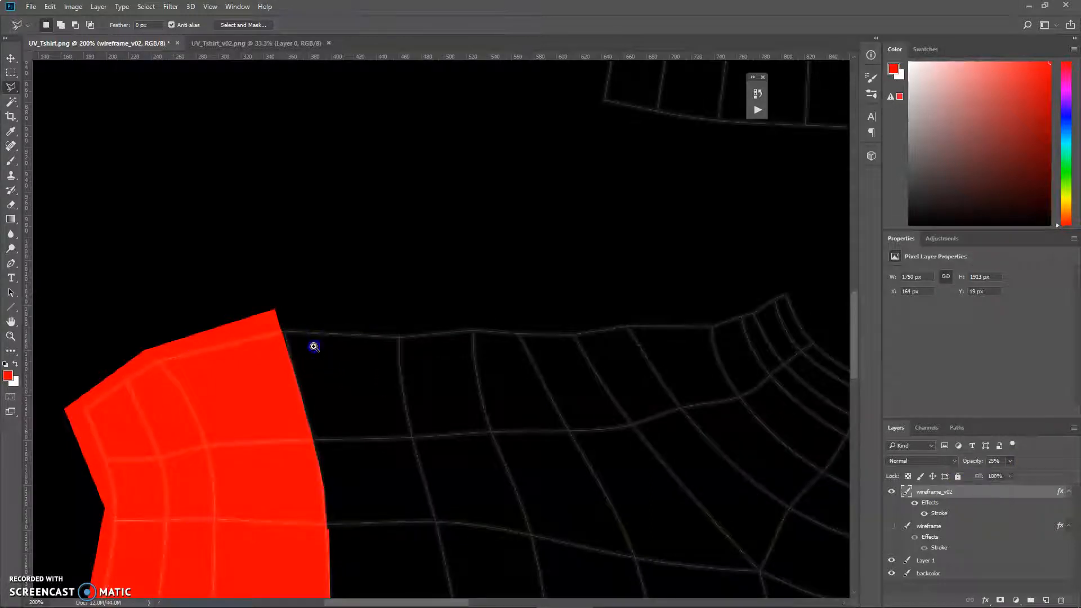
Lasso a narrow strip along the lower-left cuff's top inner border, fill it with red on Layer 1 and deselect.
alt+scroll(314, 346, up, 1)
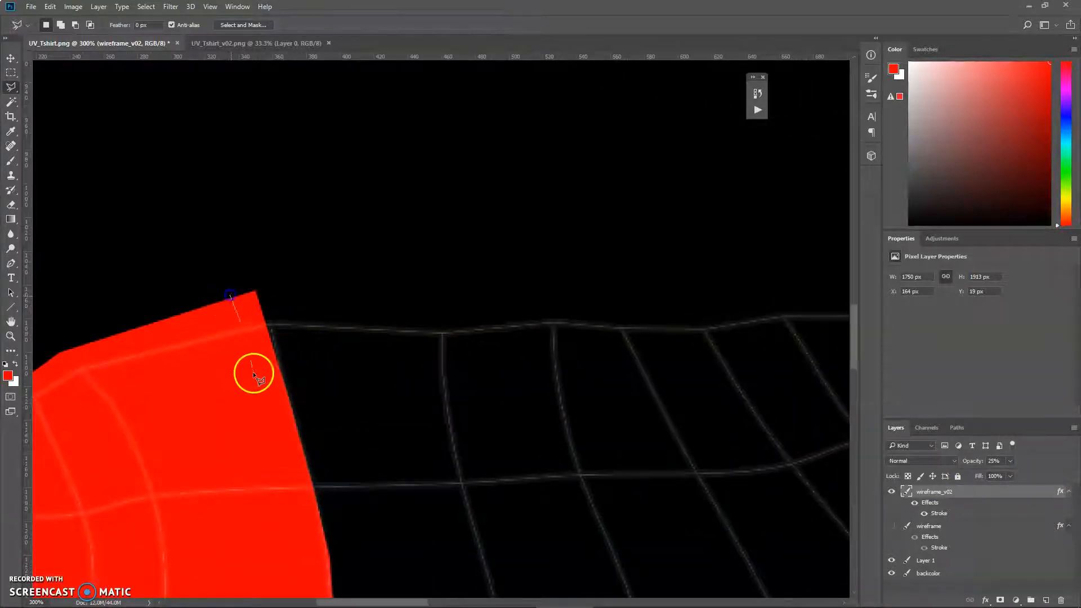
click(297, 428)
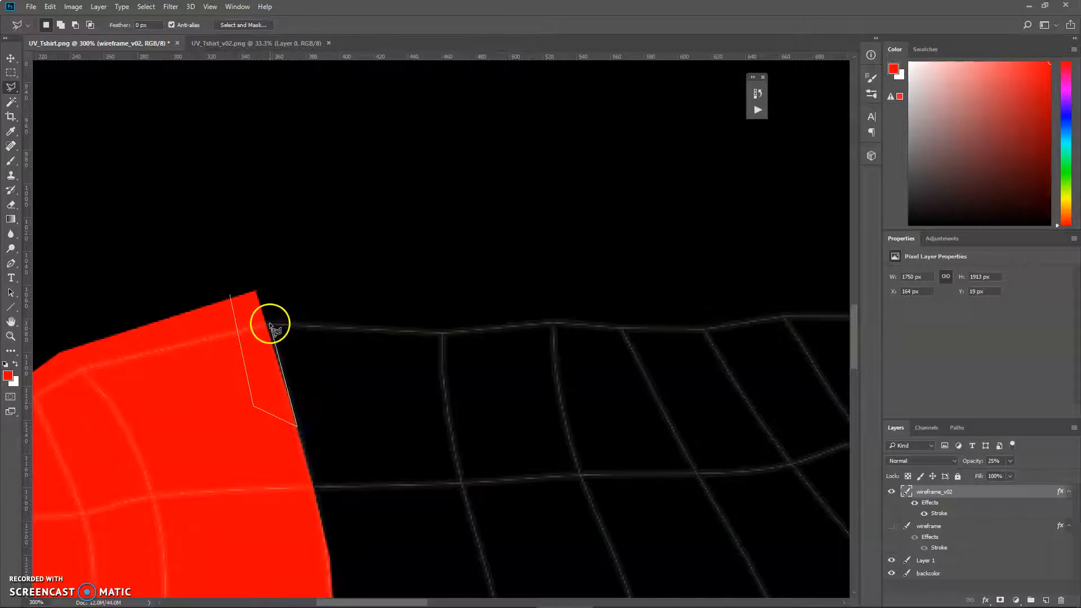
click(256, 293)
click(914, 559)
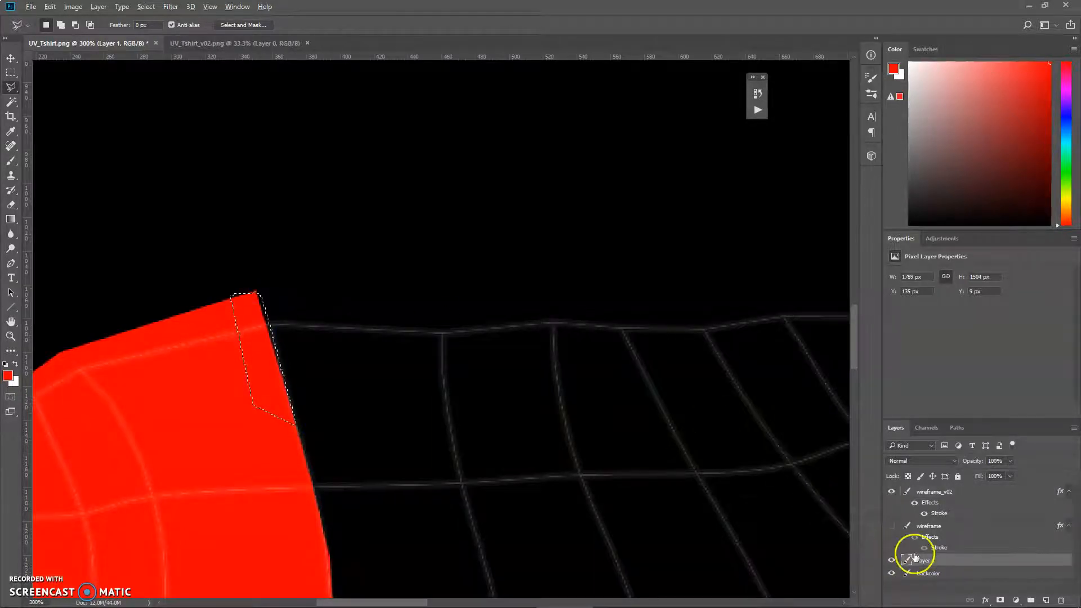
key(ctrl+d)
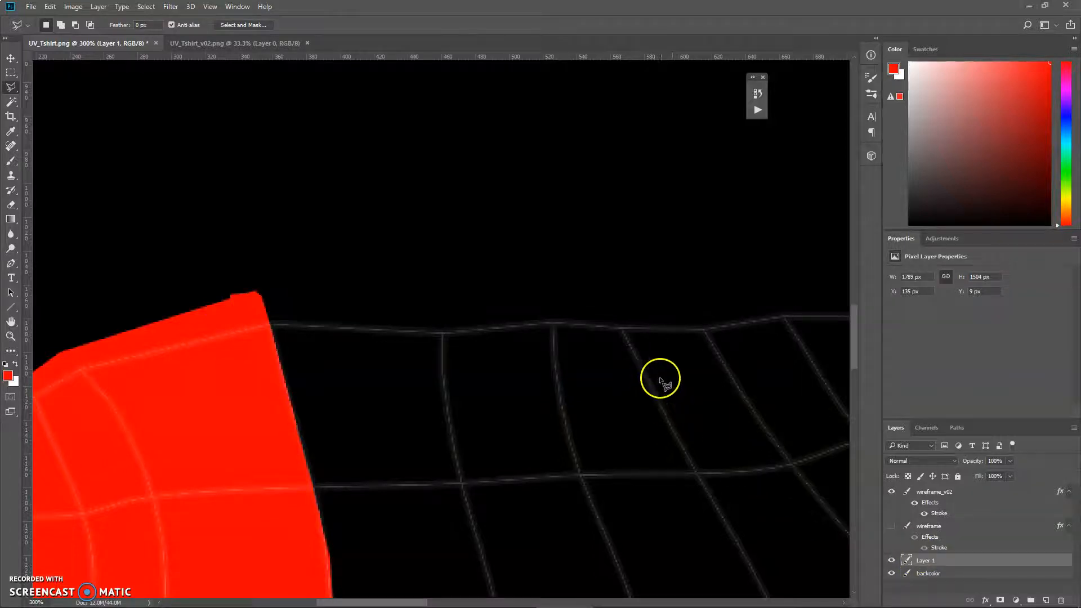
Examine the upper-right cuff's red border against the wireframe up close, and compare it with the other cuffs.
alt+click(643, 352)
alt+click(644, 352)
drag(726, 338, 384, 457)
drag(603, 248, 398, 451)
drag(620, 276, 564, 363)
ctrl+click(529, 347)
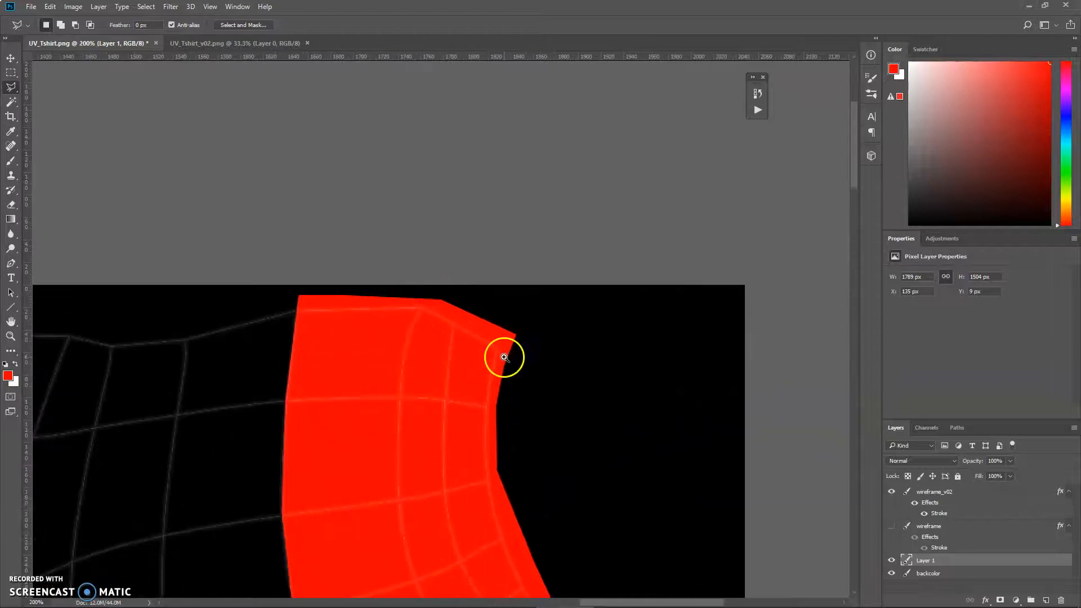
ctrl+click(505, 357)
ctrl+click(433, 351)
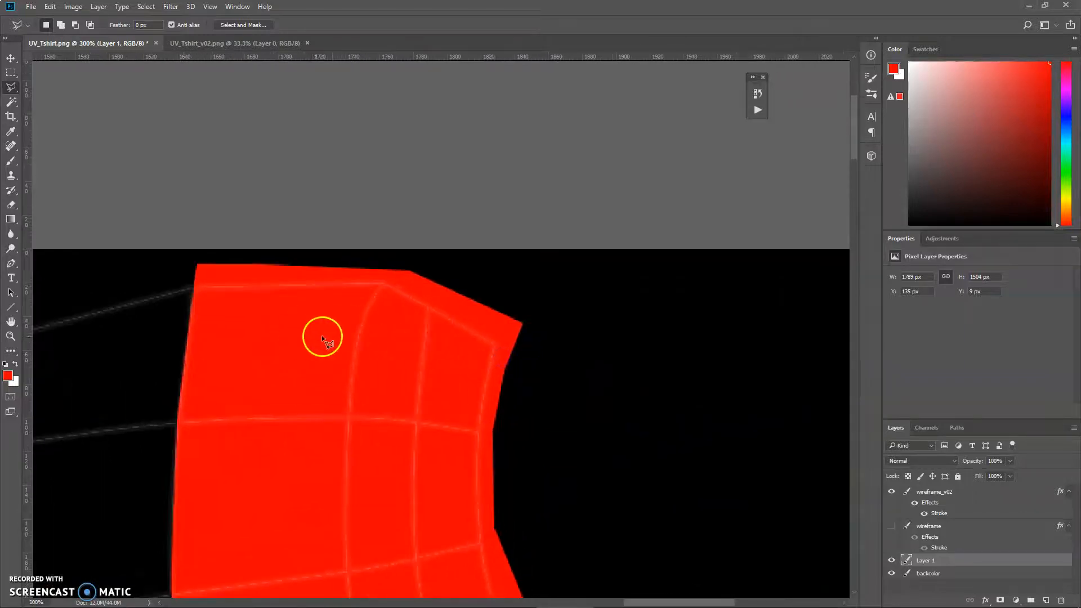
alt+click(369, 359)
alt+click(368, 358)
alt+click(367, 358)
drag(280, 408, 642, 238)
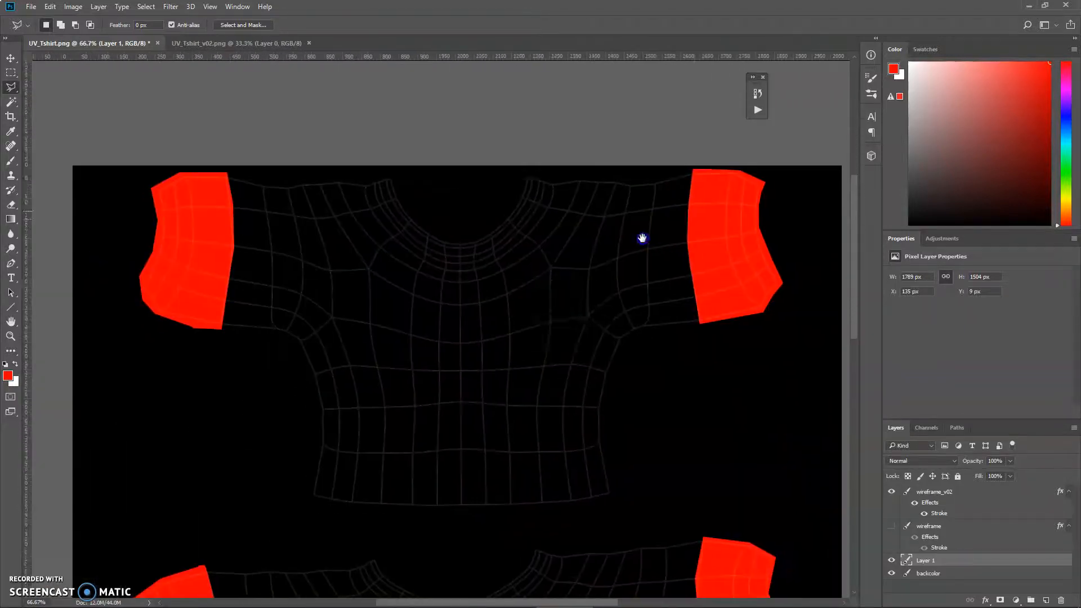